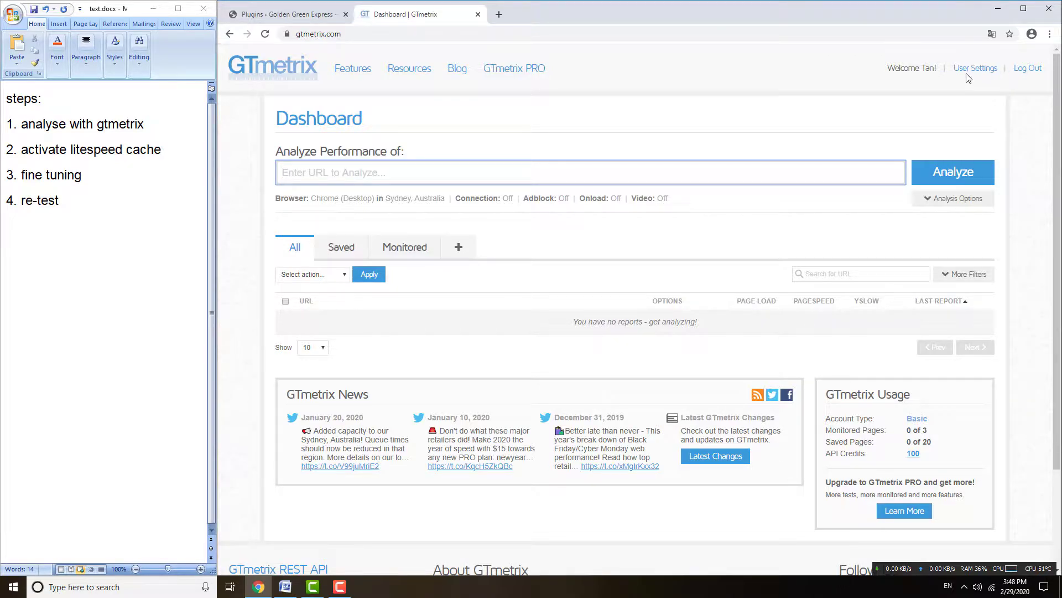
left_click(928, 203)
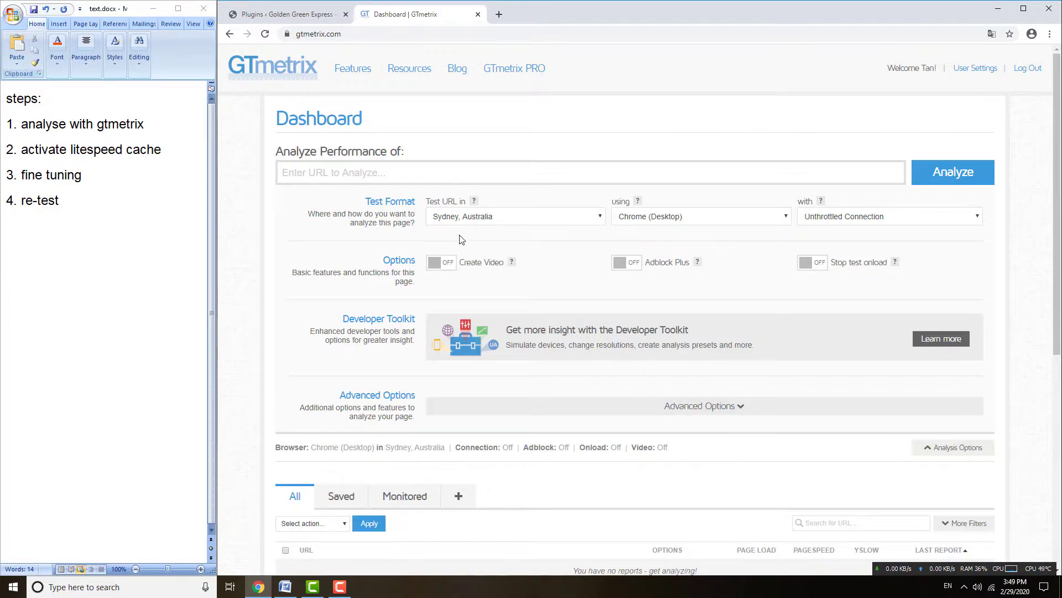
left_click(302, 15)
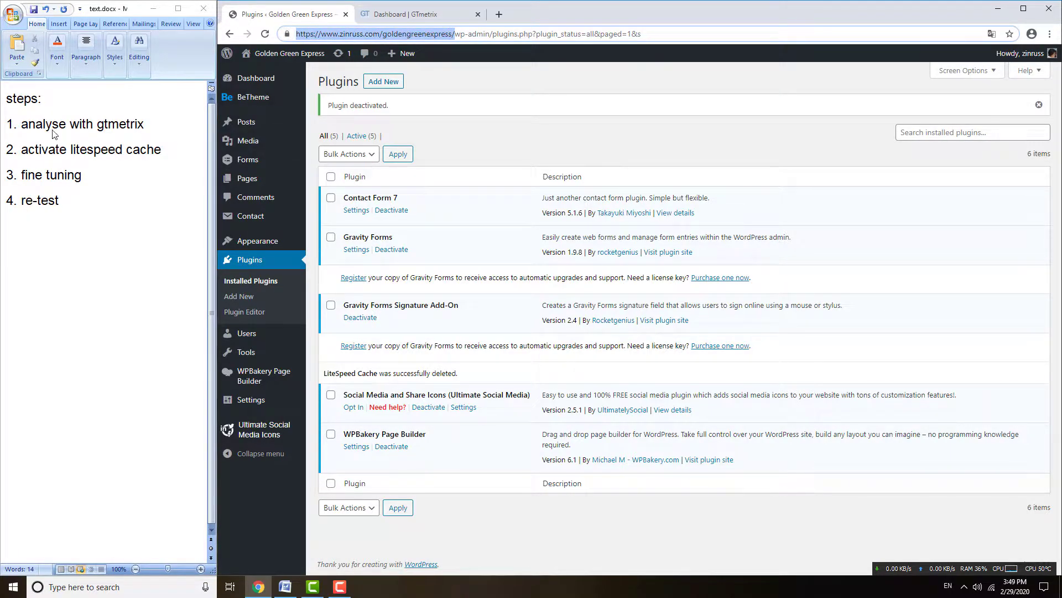
left_click(399, 14)
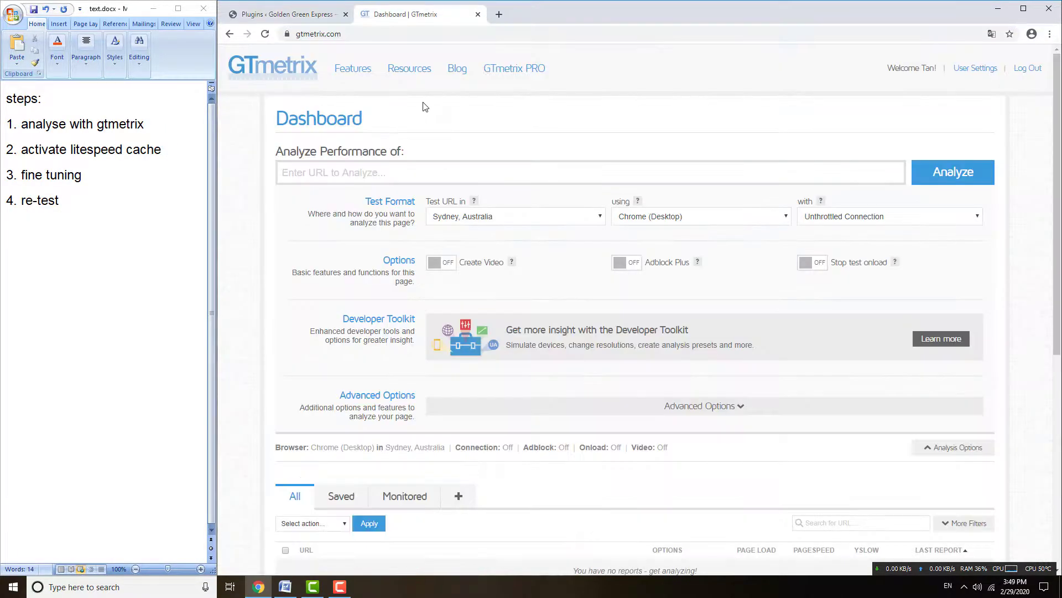
left_click(382, 175)
left_click(602, 197)
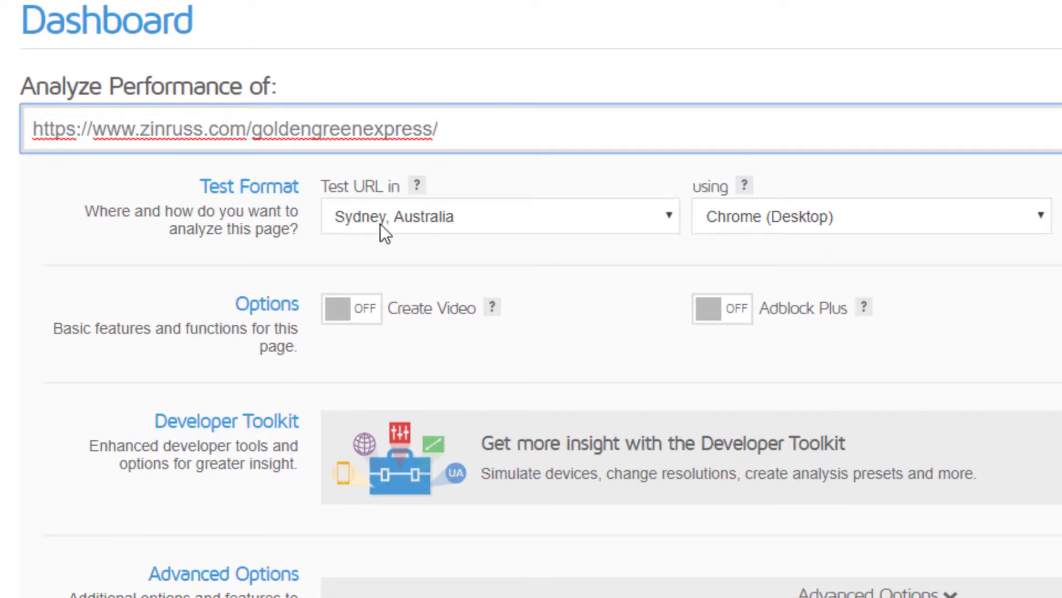
Step: Set the test server location to Hong Kong, China
left_click(404, 219)
left_click(407, 219)
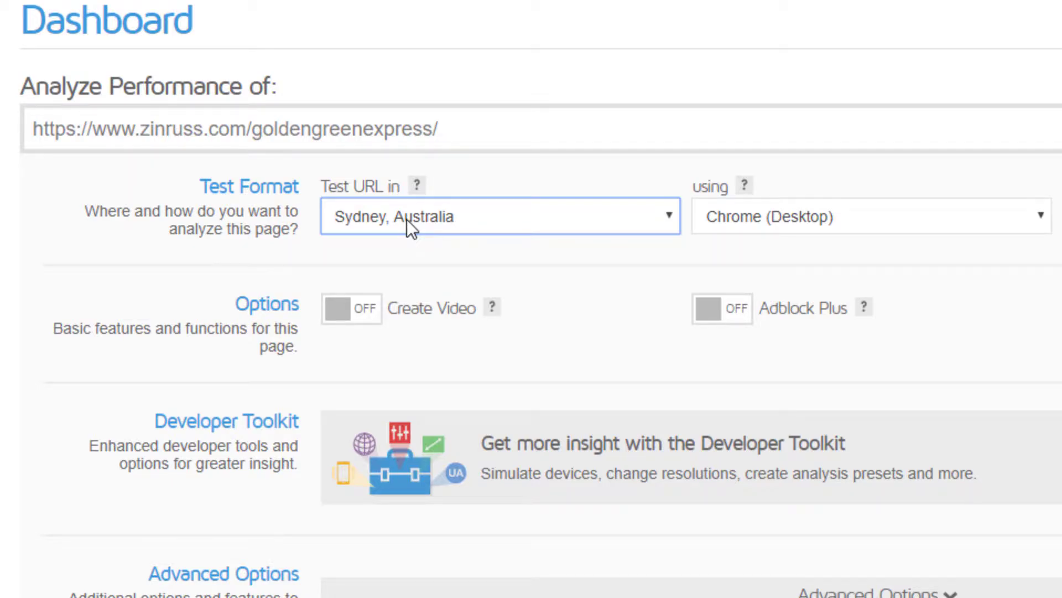
left_click(407, 219)
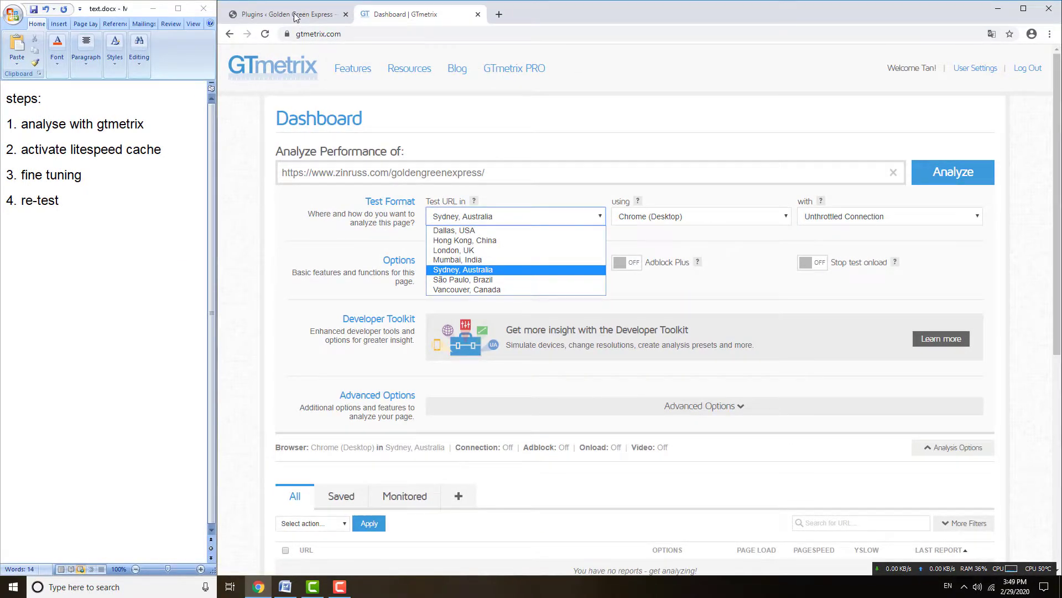
left_click(295, 14)
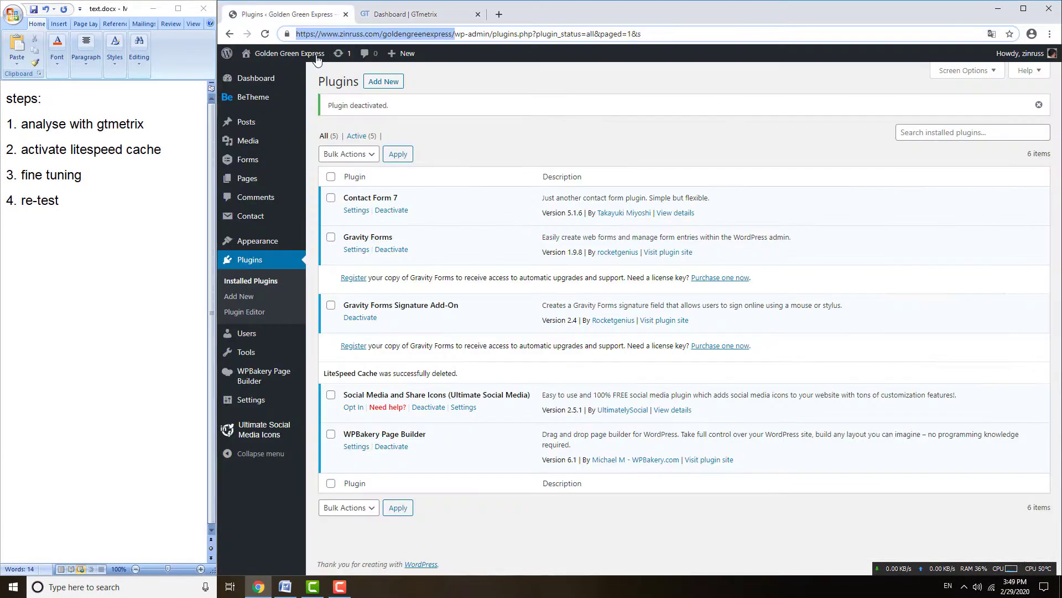
left_click(425, 16)
left_click(499, 216)
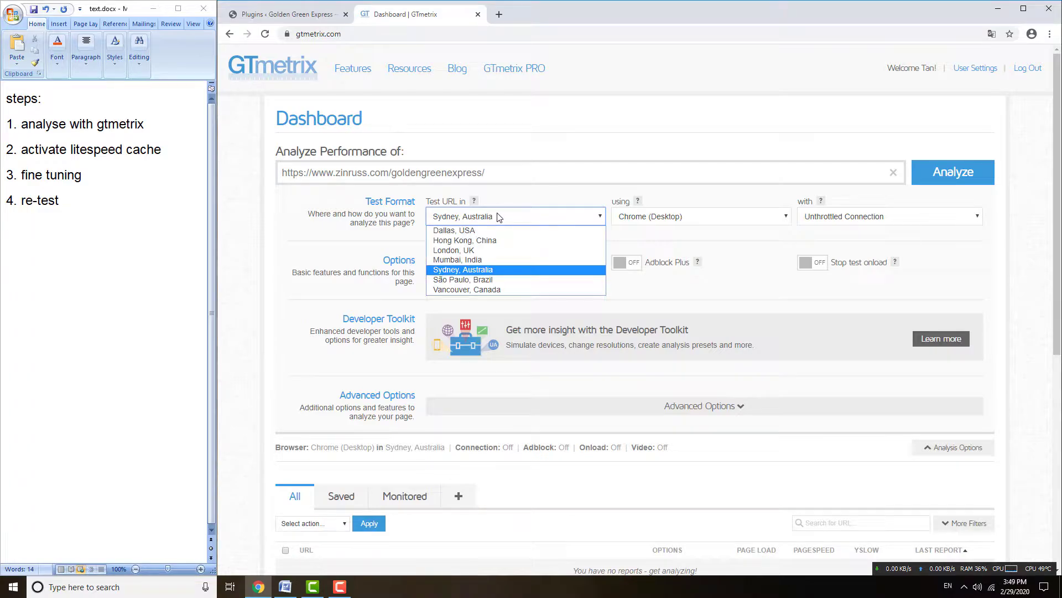
left_click(446, 242)
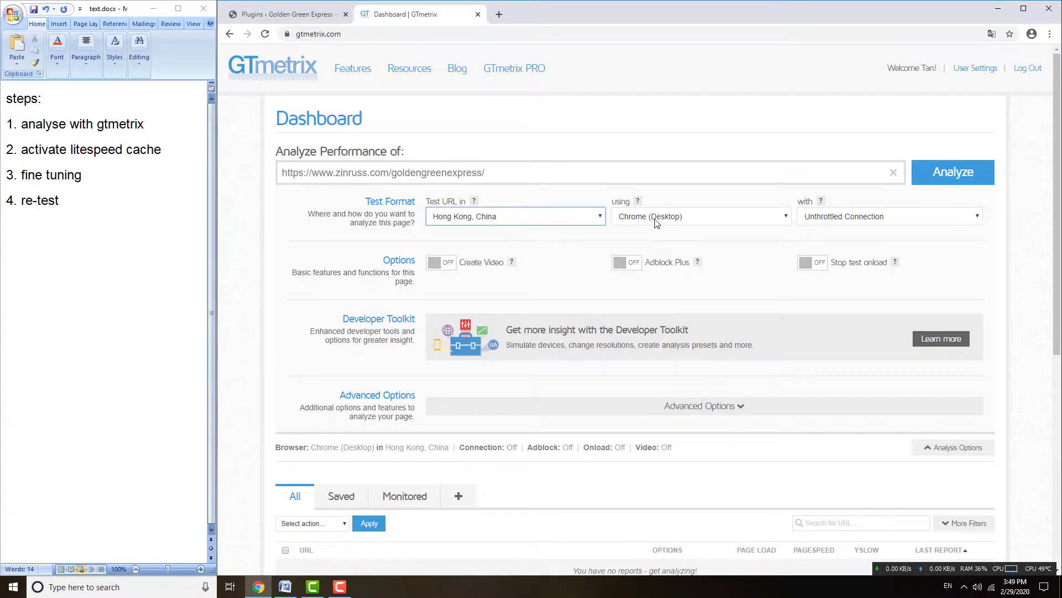
Step: Test using Chrome (Desktop) with a Broadband Fast (20/5 Mbps, 25ms) connection, and run the performance analysis
left_click(657, 222)
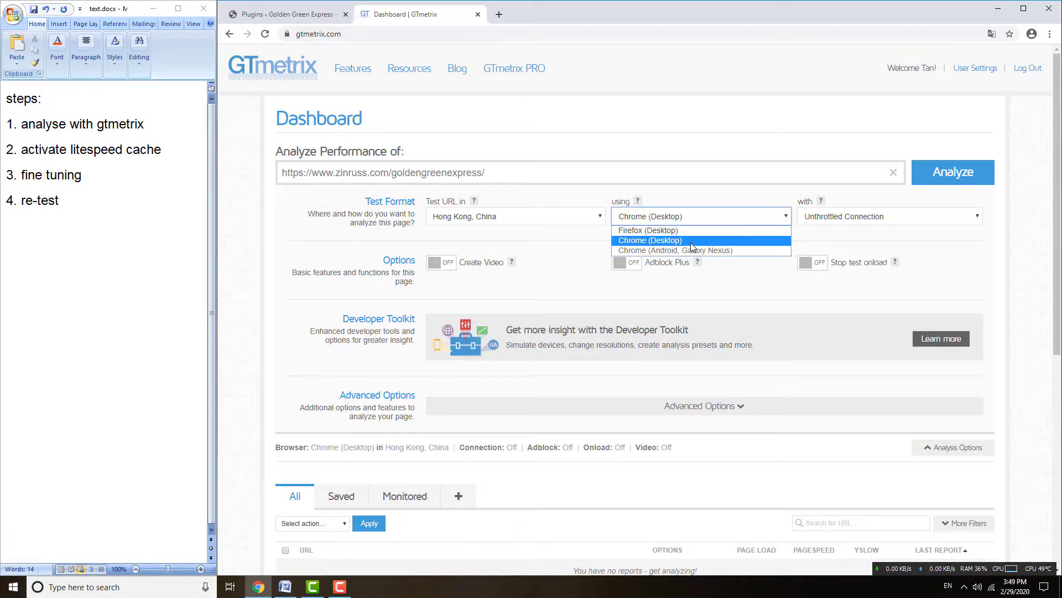
left_click(639, 240)
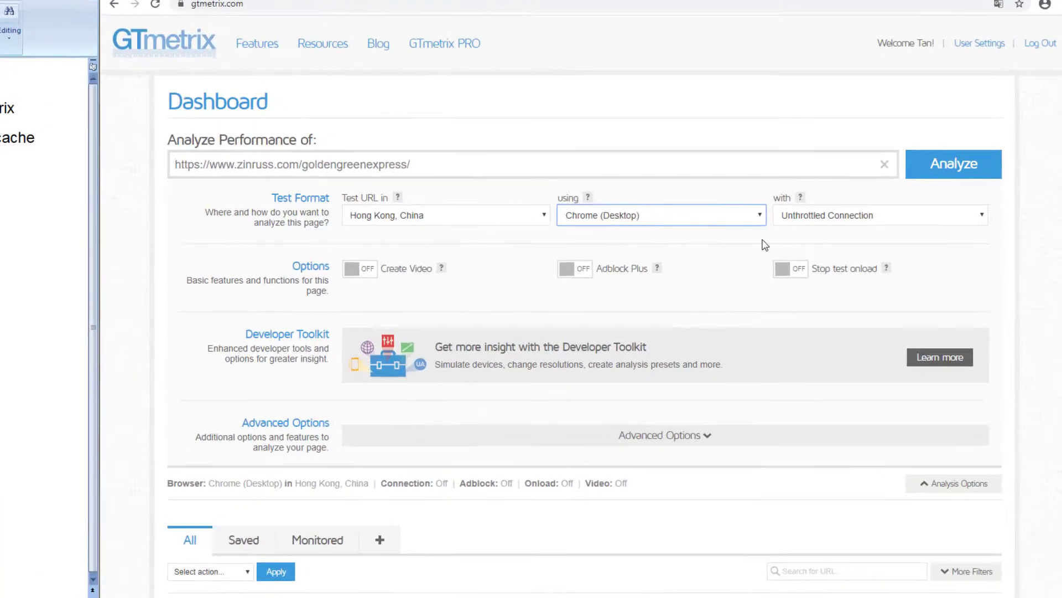
left_click(830, 216)
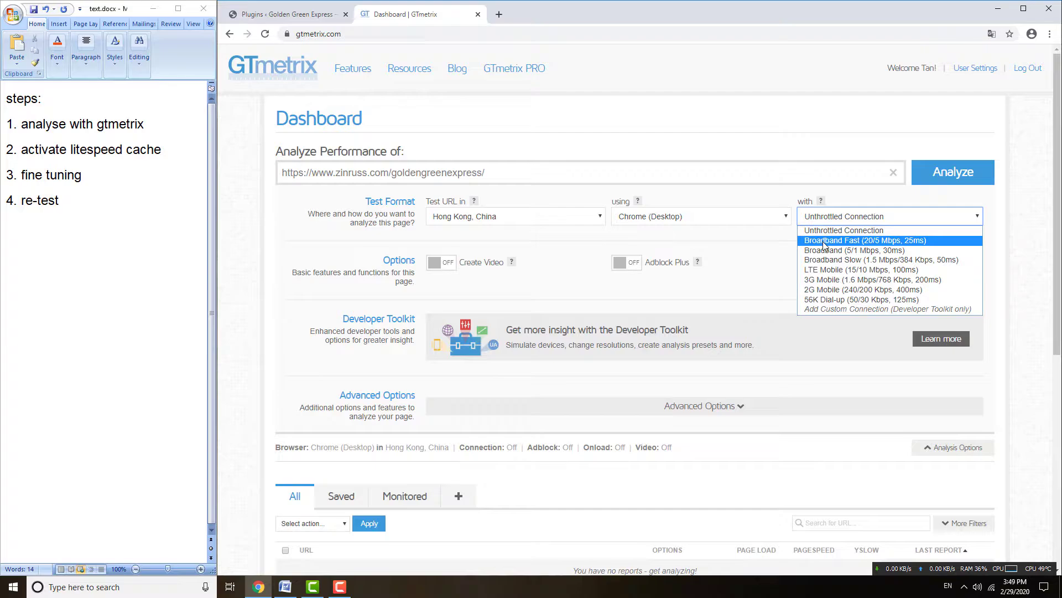
left_click(825, 244)
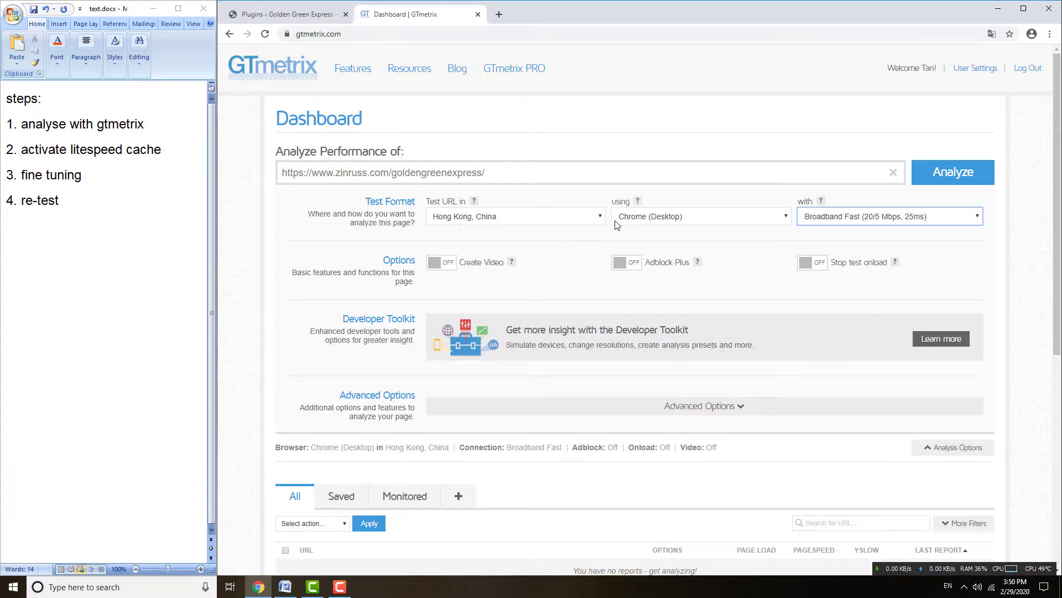
left_click(956, 176)
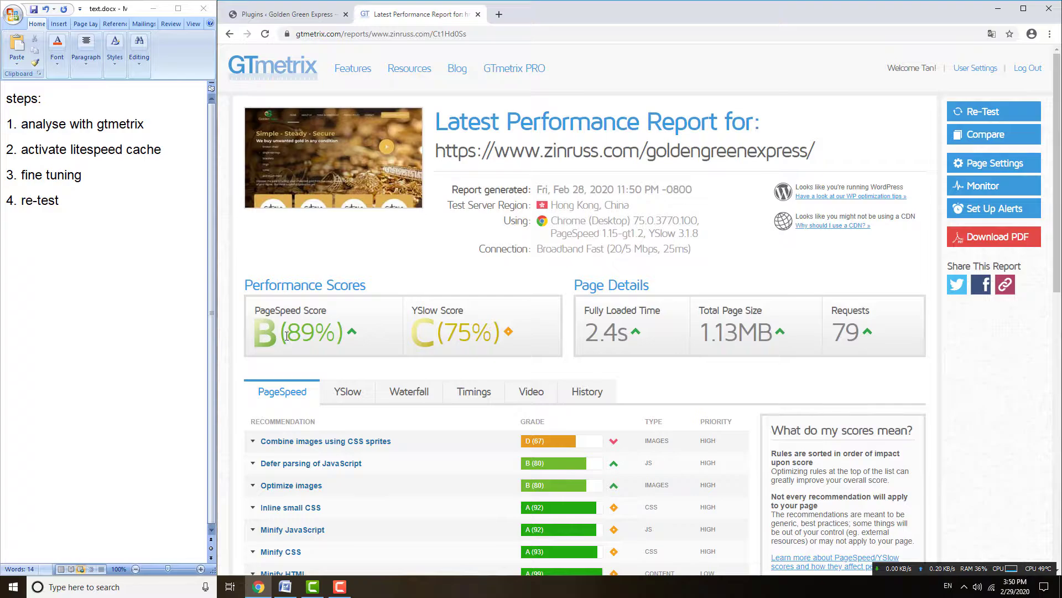
Step: Review the report's PageSpeed score, YSlow score and fully loaded time, and expand the Combine images using CSS sprites recommendation
left_click_drag(294, 330, 335, 332)
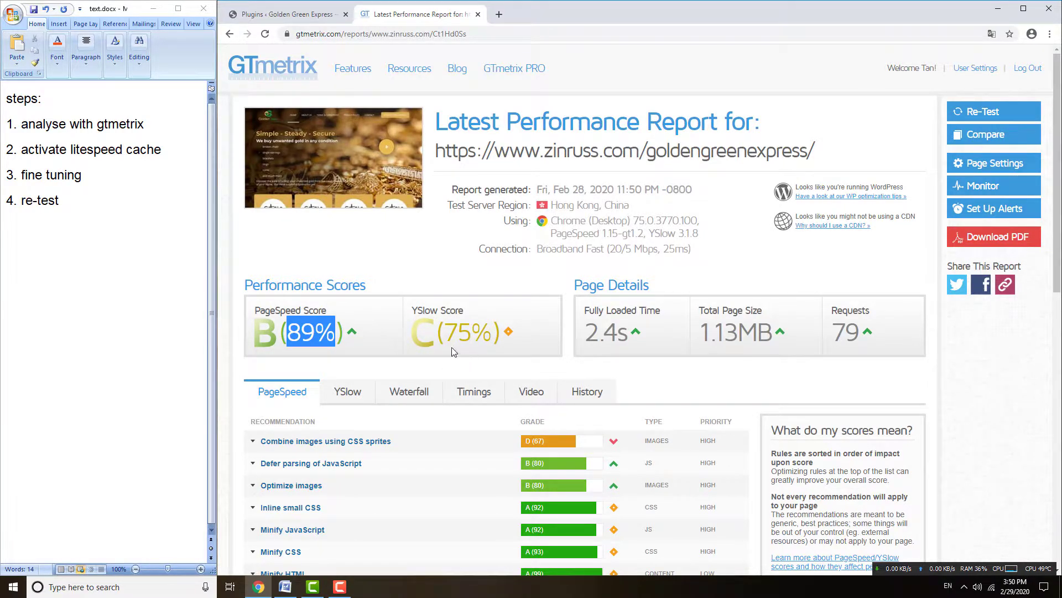
left_click_drag(448, 332, 473, 335)
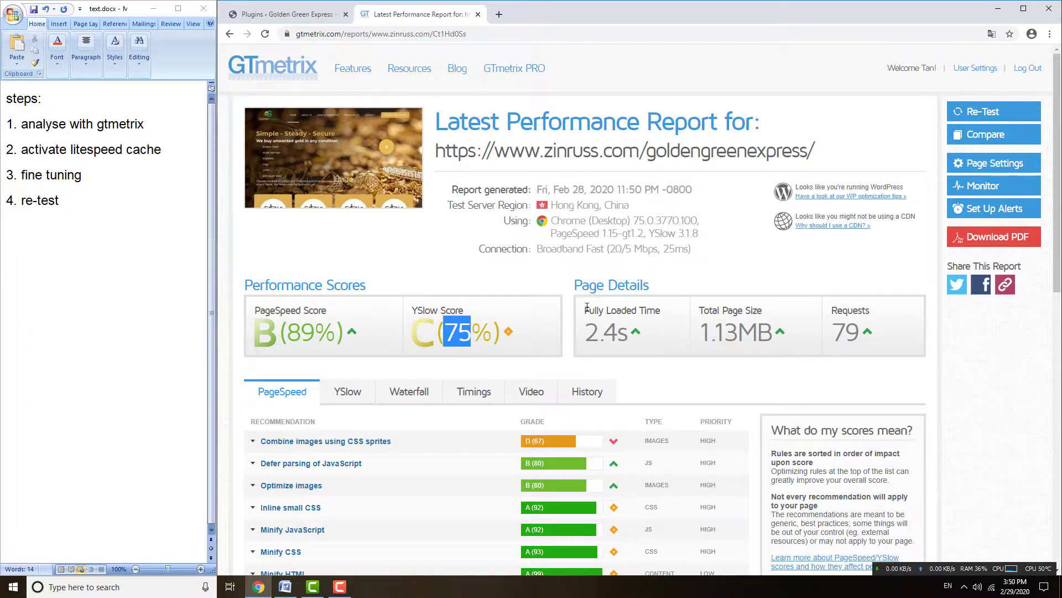
left_click_drag(590, 332, 615, 334)
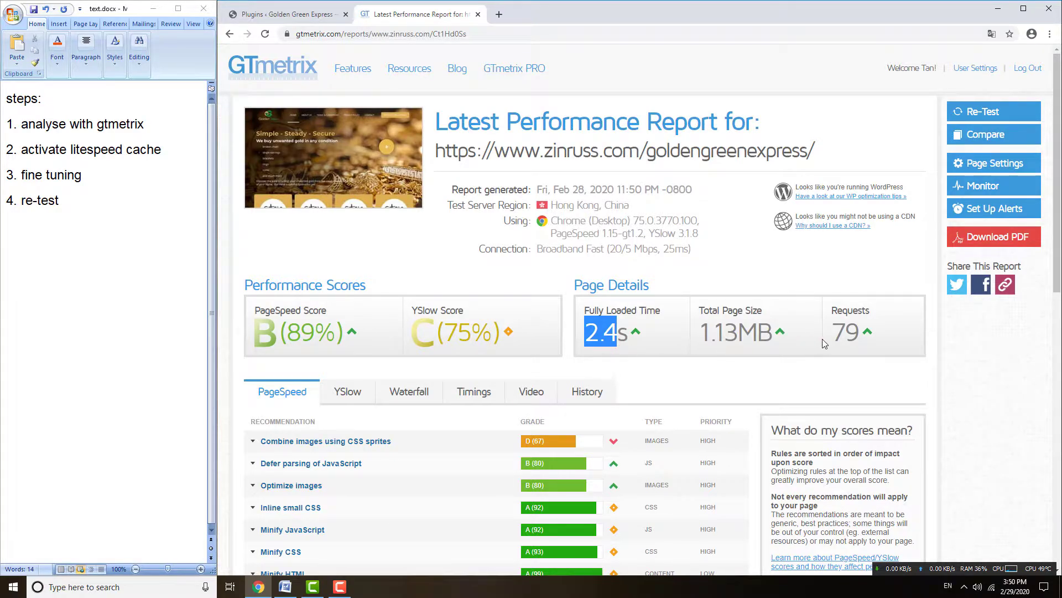
scroll(687, 377, "down", 2)
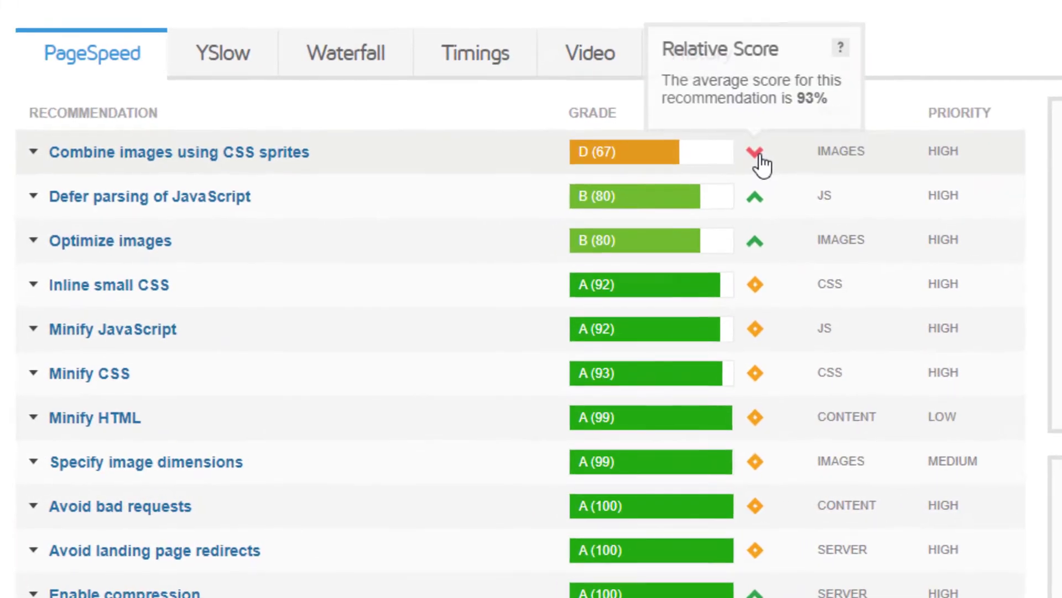
left_click(616, 331)
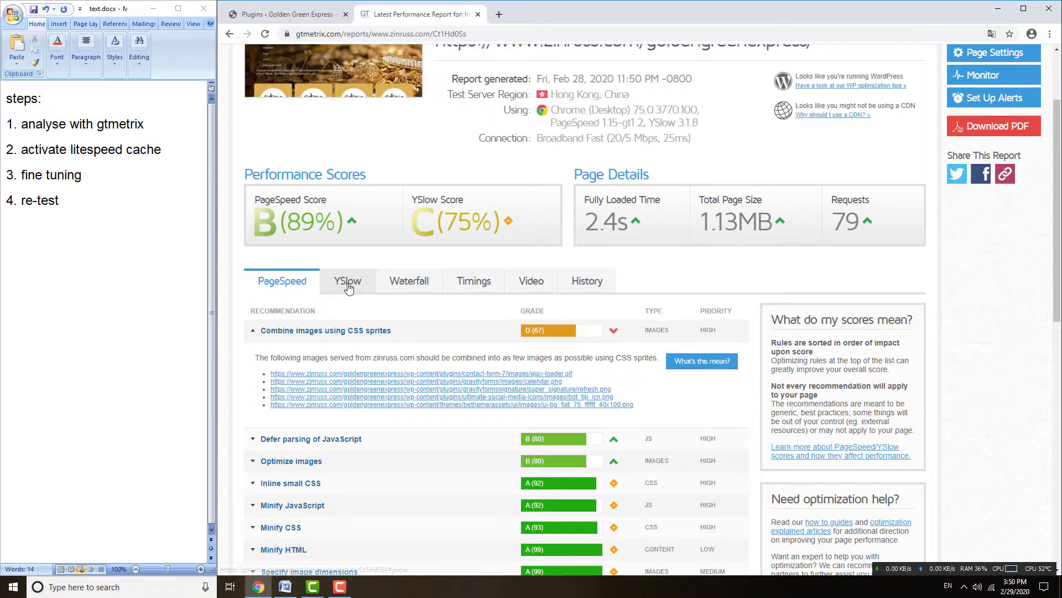
Step: Examine the YSlow recommendations, checking the relative scores for making fewer HTTP requests and using a Content Delivery Network
left_click(297, 189)
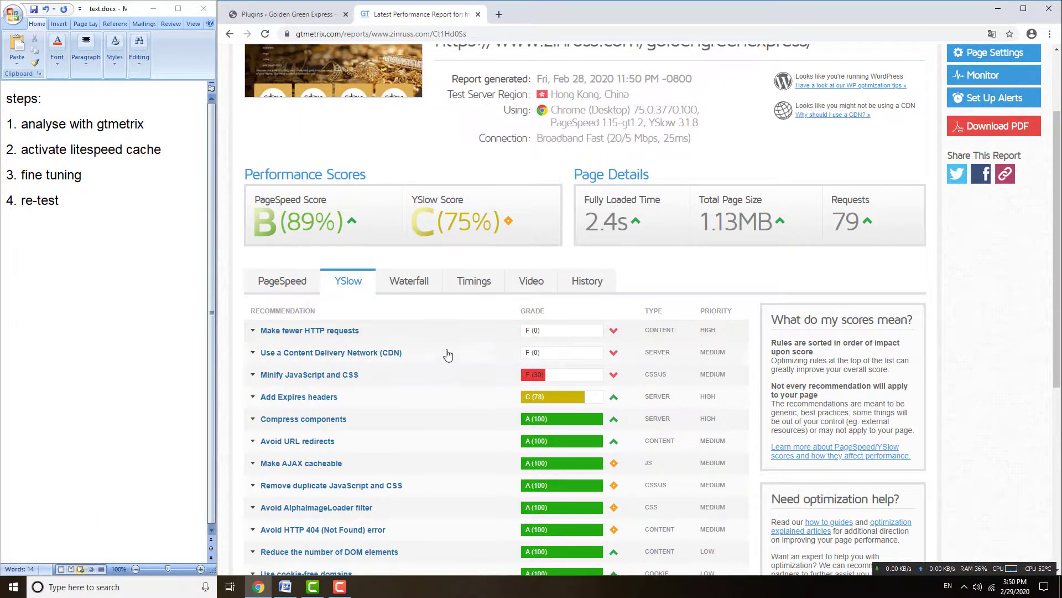
left_click(616, 334)
left_click(616, 334)
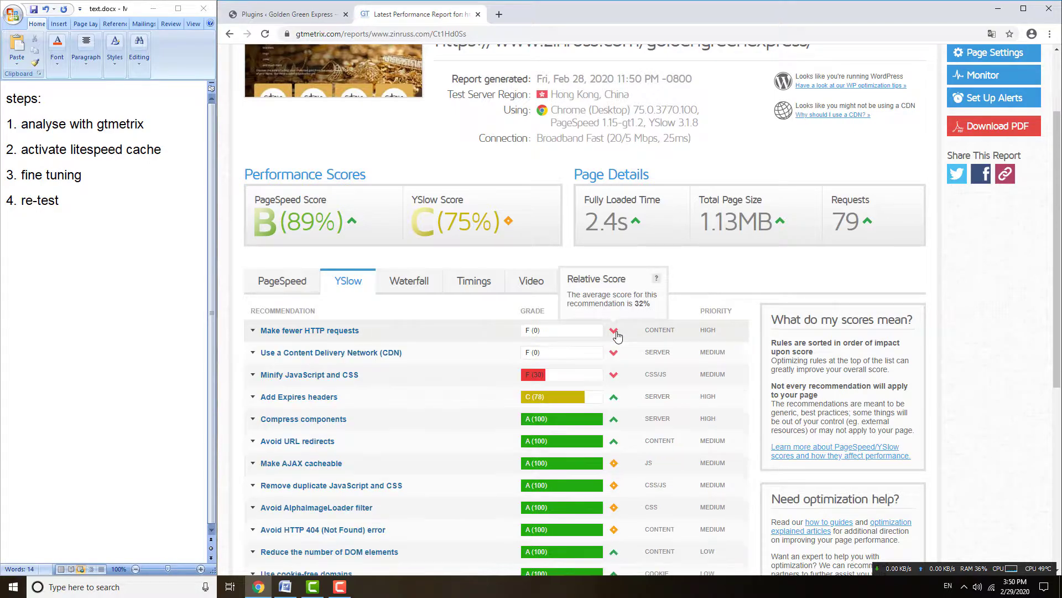
left_click(614, 359)
left_click(614, 358)
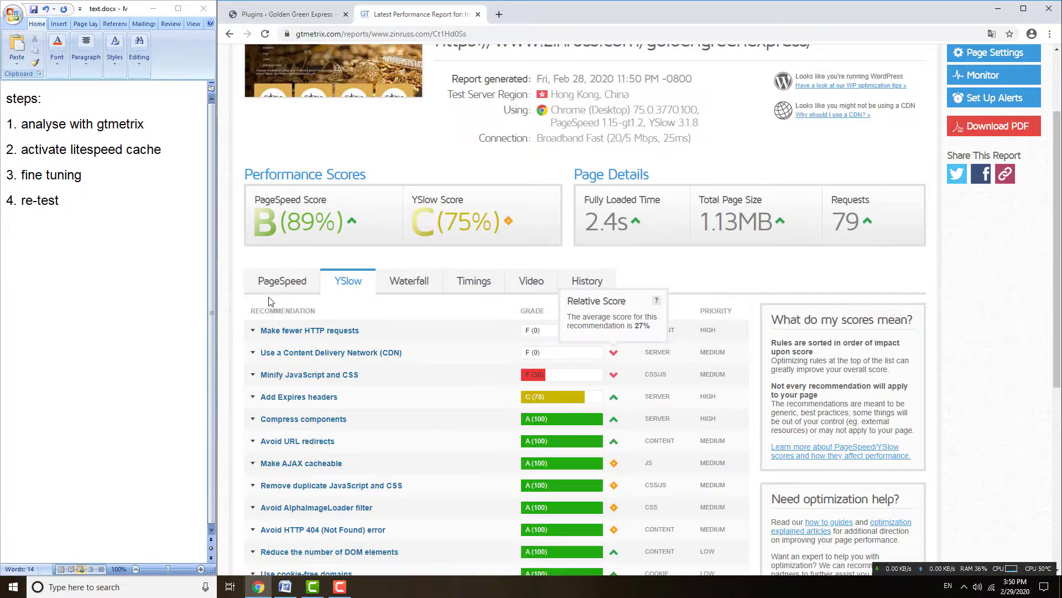
Step: Go back to the PageSpeed recommendations and read which images should be combined using CSS sprites
left_click(282, 280)
scroll(697, 330, "down", 2)
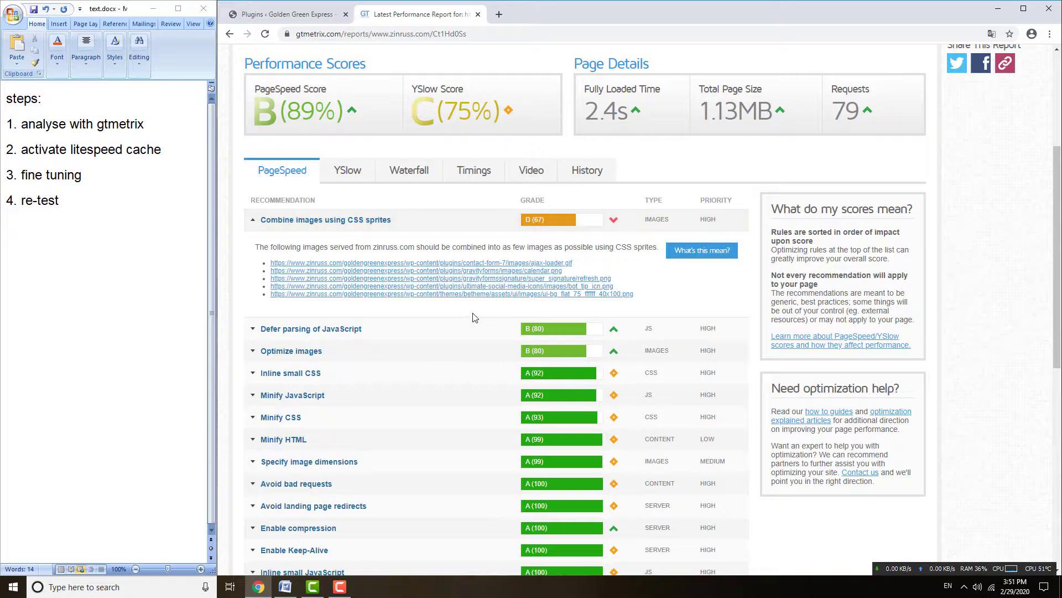
scroll(476, 318, "up", 2)
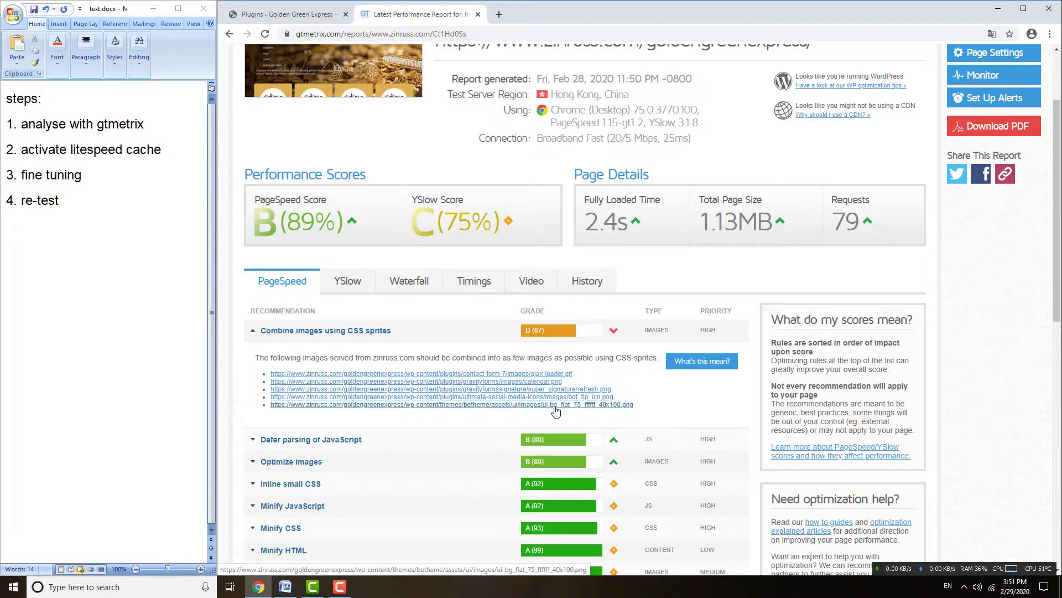
scroll(556, 410, "up", 2)
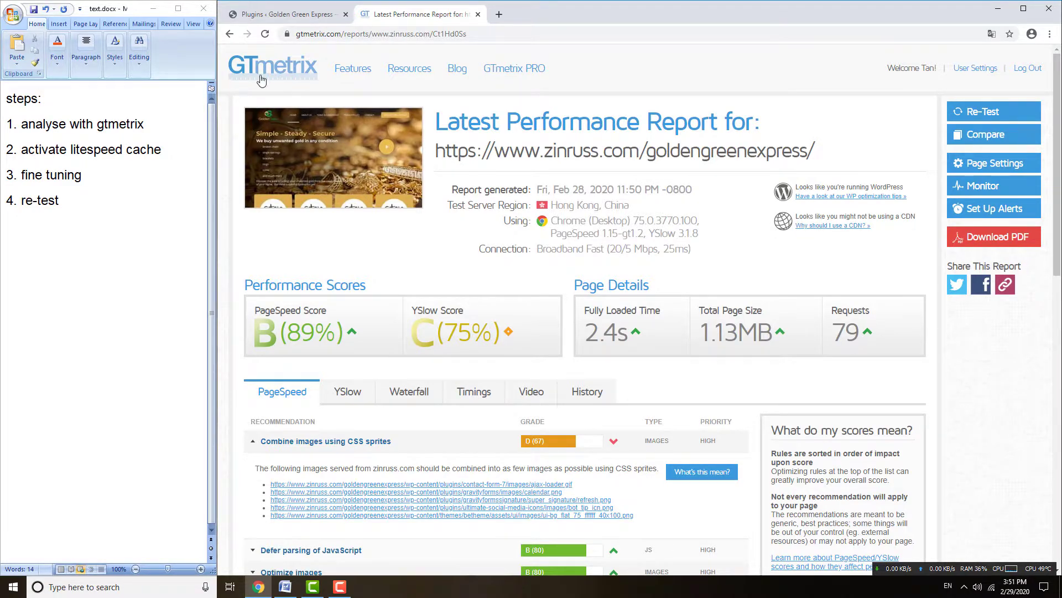
Step: In the WordPress admin, search the new plugins for "litespeed" and install and activate LiteSpeed Cache
left_click(278, 17)
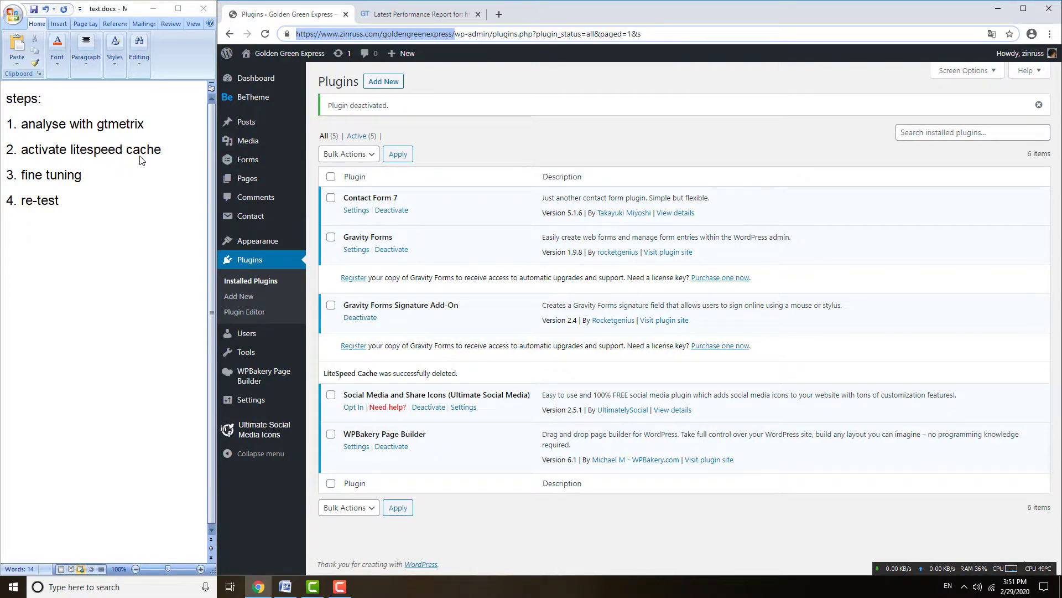
left_click(390, 84)
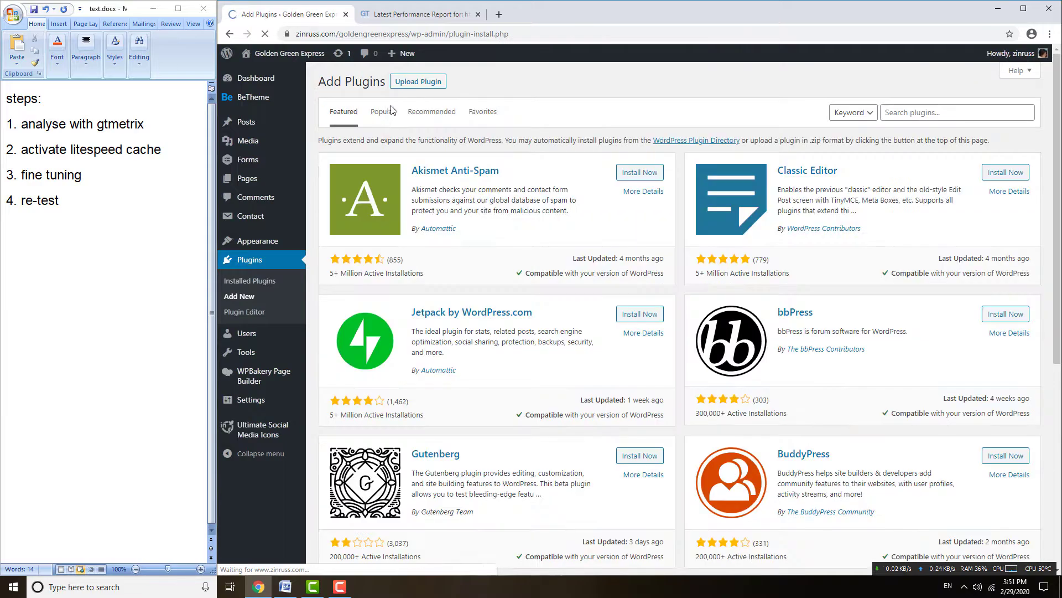
left_click(919, 113)
type("lit")
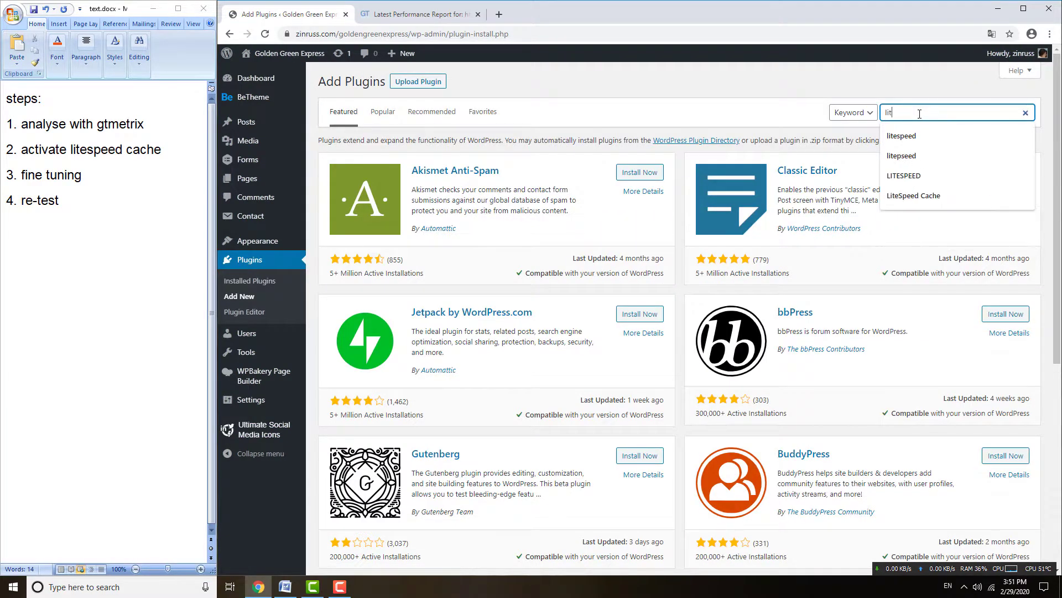
type("espeed")
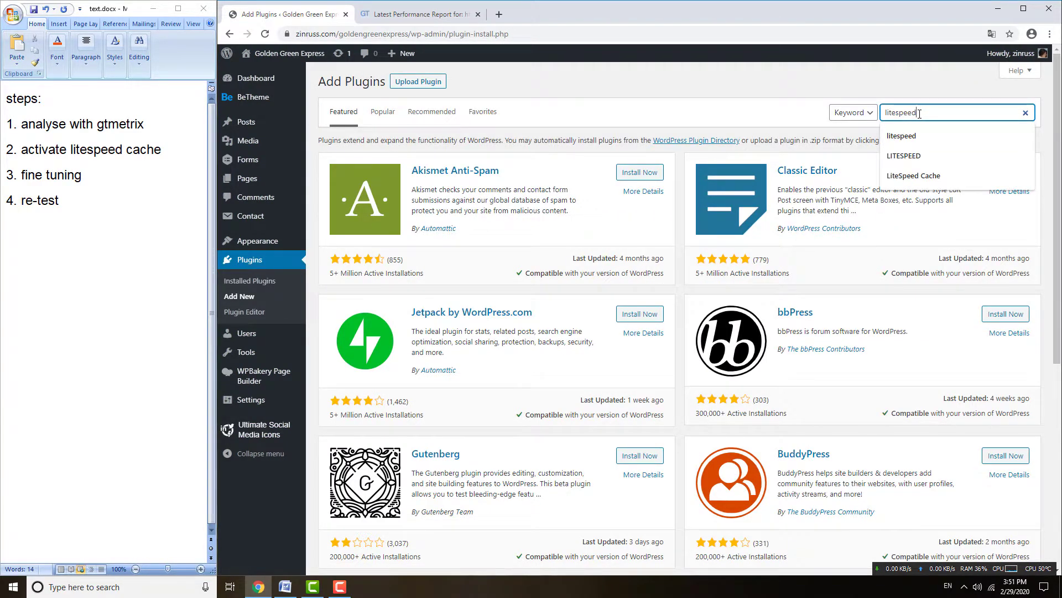
key("Return")
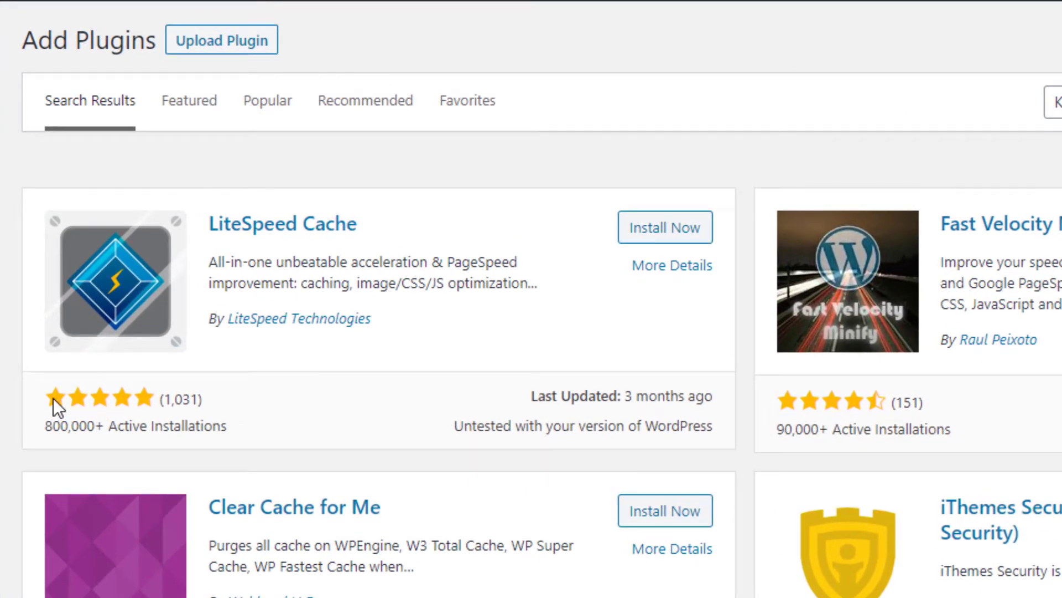
left_click(646, 232)
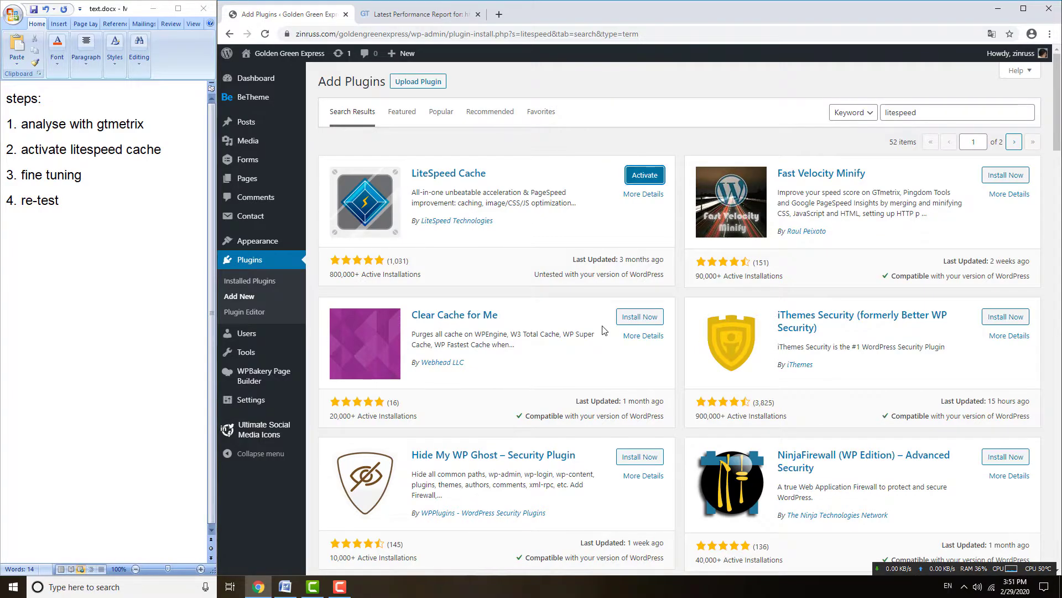
left_click(639, 181)
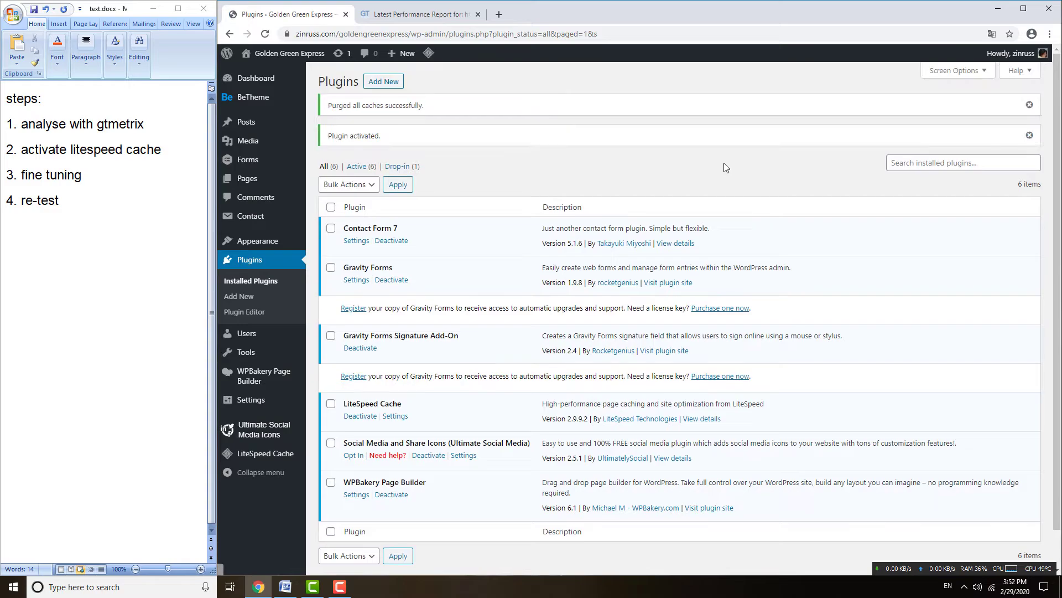
Step: Open the Optimize section of the LiteSpeed Cache settings and look at the CSS Minify option
mouse_move(261, 457)
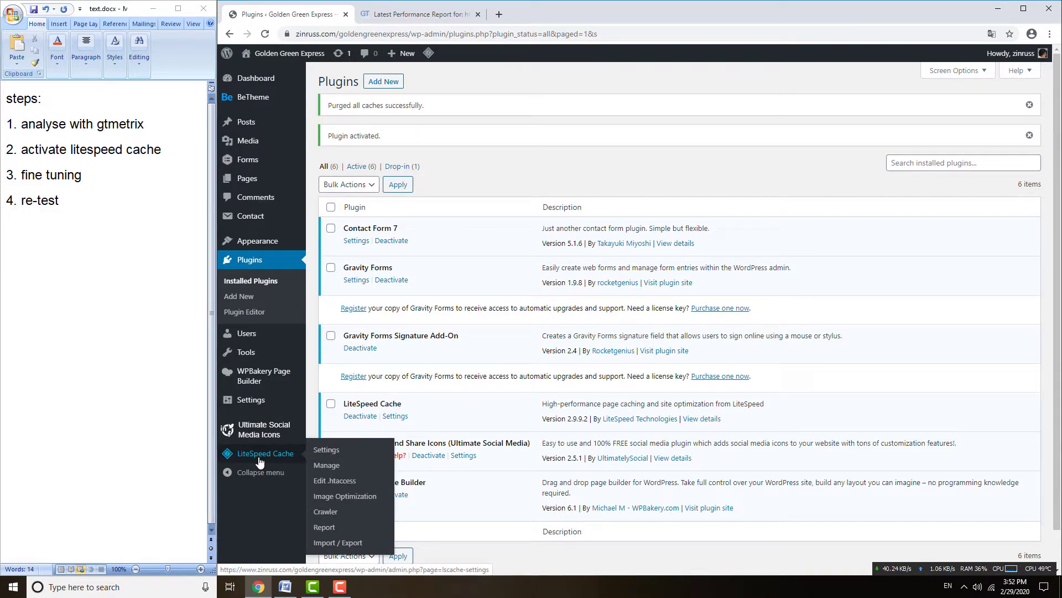
left_click(319, 454)
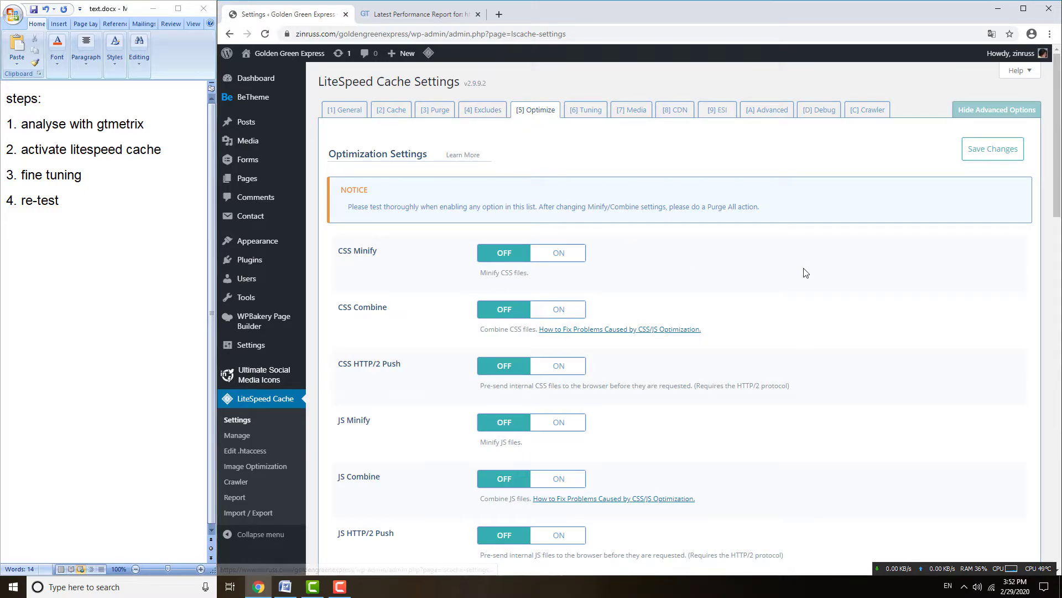
scroll(638, 262, "down", 1)
left_click_drag(340, 194, 364, 215)
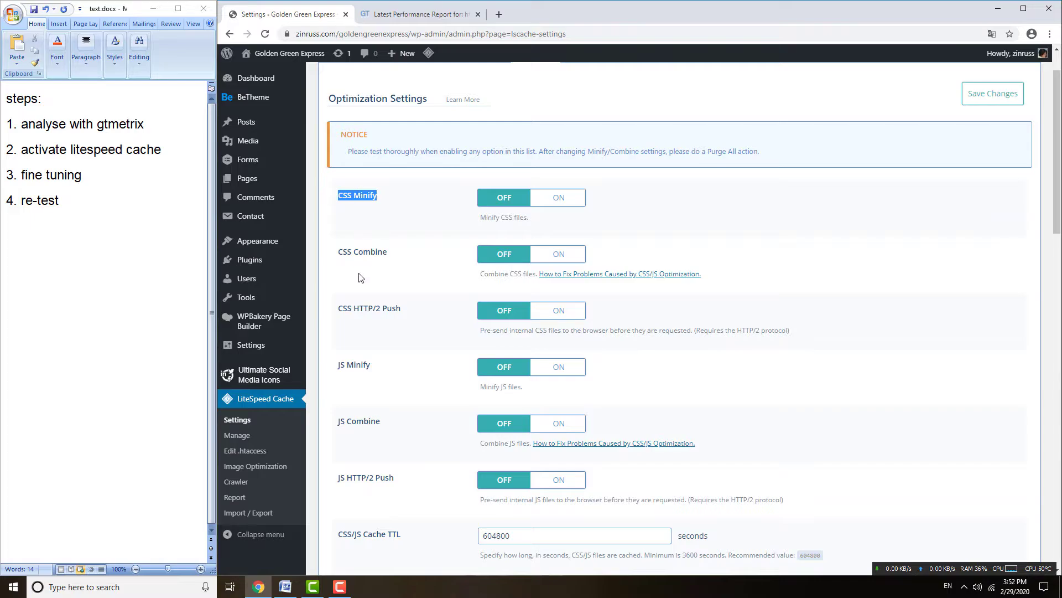
Step: Look over the JS Minify option and the remaining minify and combine options in the optimization settings
left_click_drag(335, 369, 350, 373)
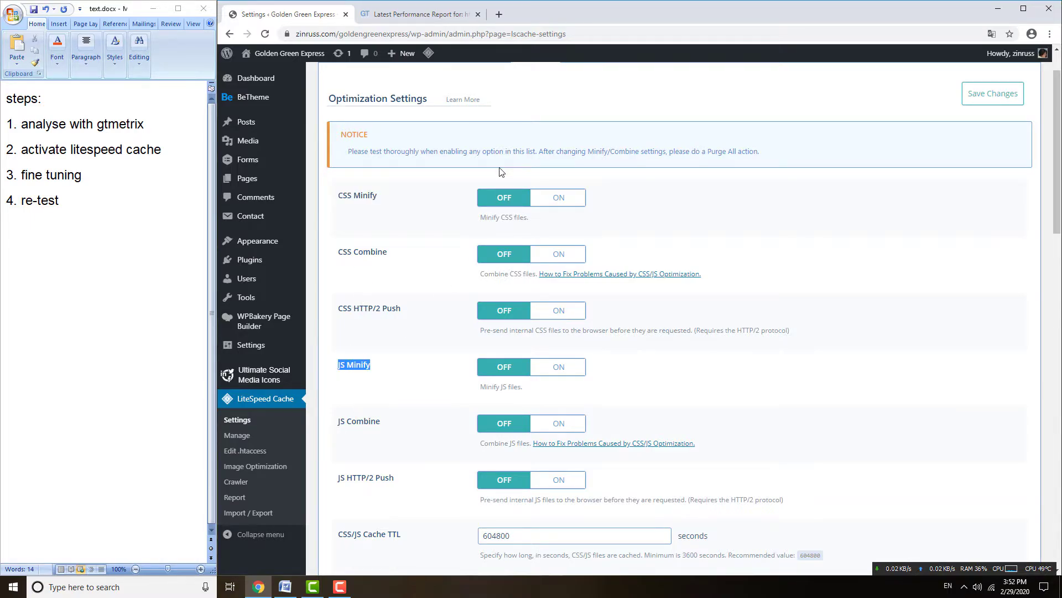
scroll(625, 348, "down", 5)
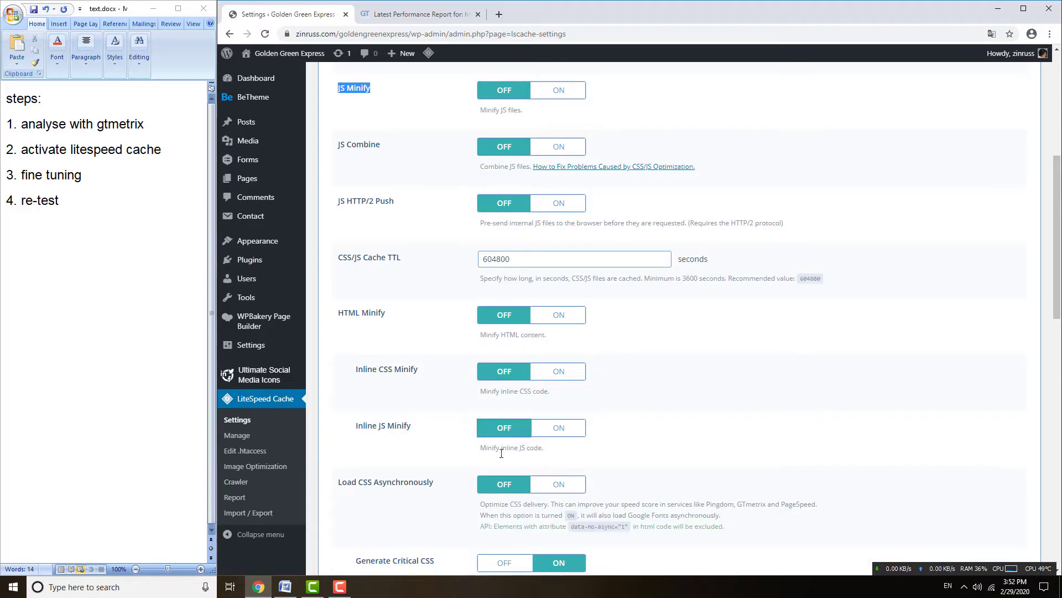
scroll(730, 357, "up", 3)
Step: Import the LiteSpeed Cache settings from the file "latest to fix.data"
mouse_move(259, 272)
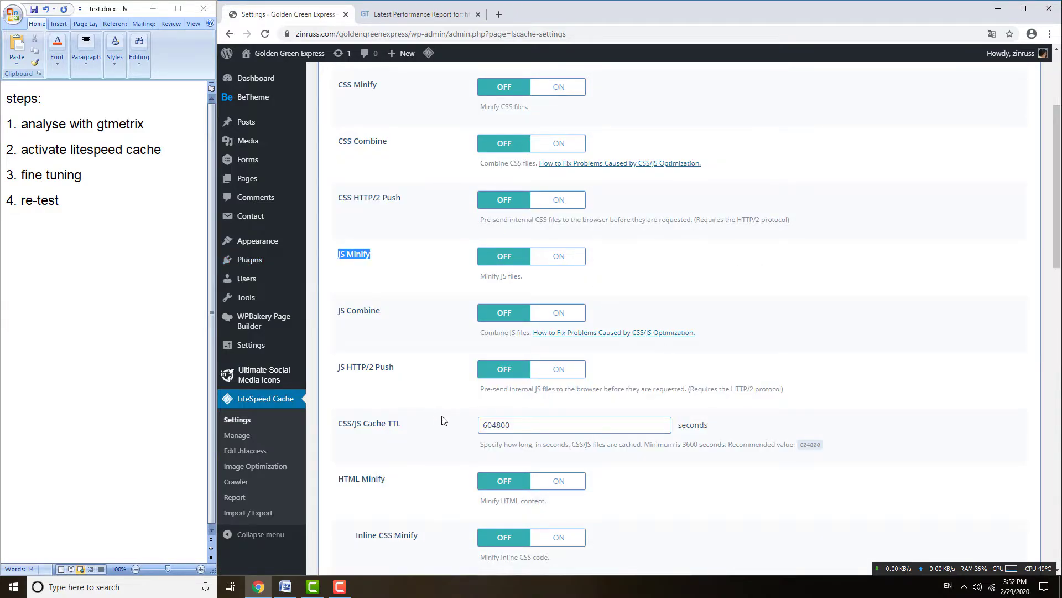
left_click(260, 513)
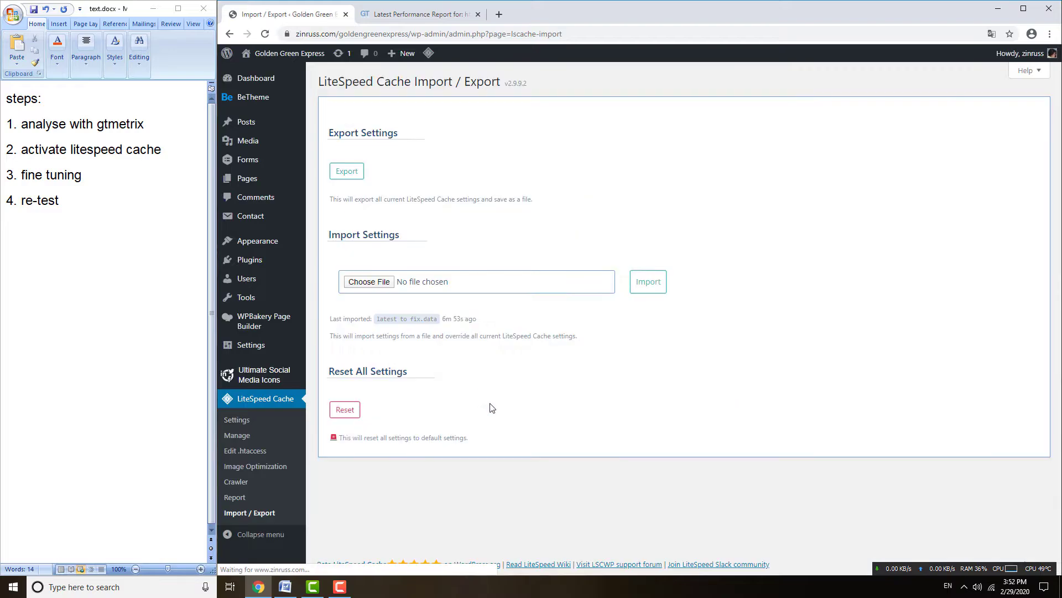
left_click(380, 281)
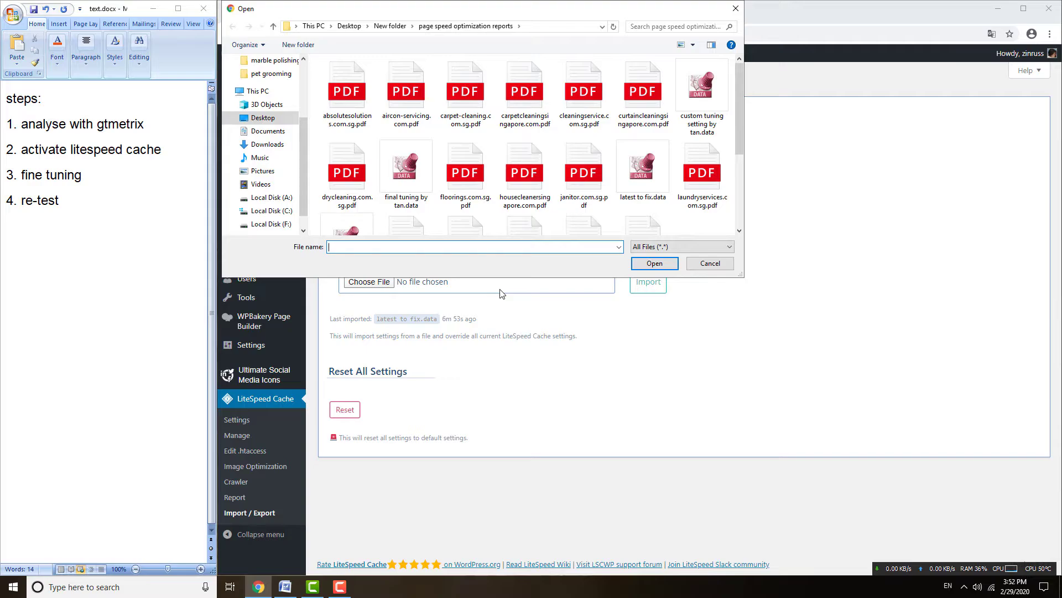
double_click(636, 177)
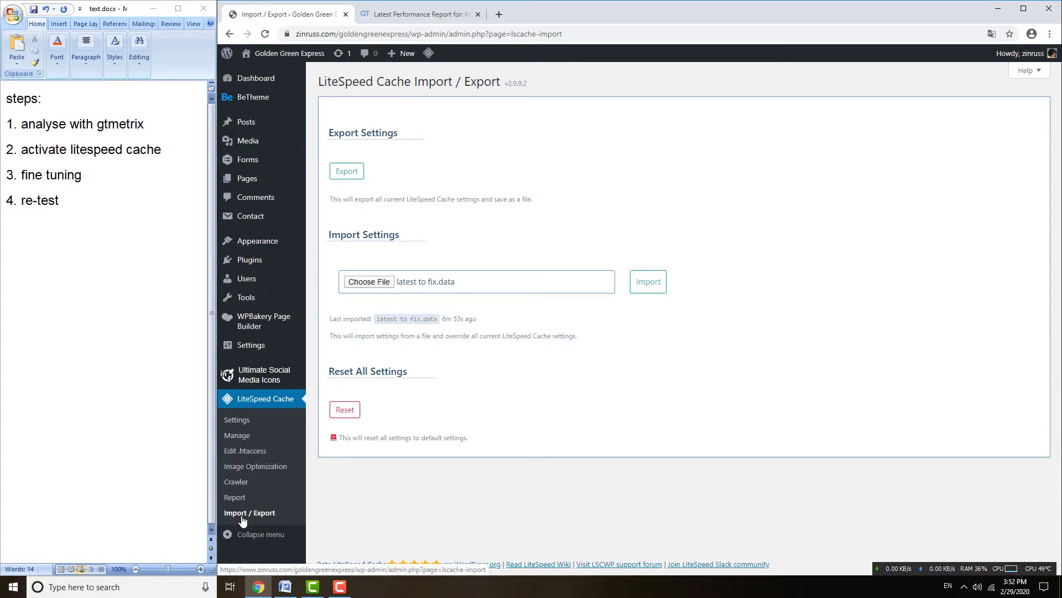
left_click(648, 282)
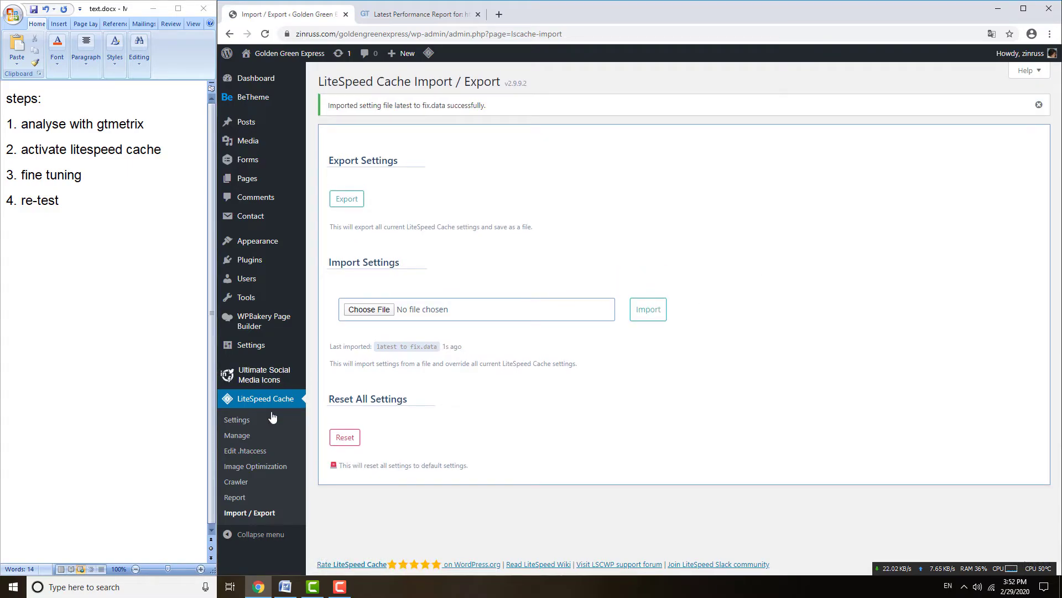
Step: Reopen the LiteSpeed Cache optimization settings and review which CSS, JS and HTML options the imported file switched on
left_click(237, 419)
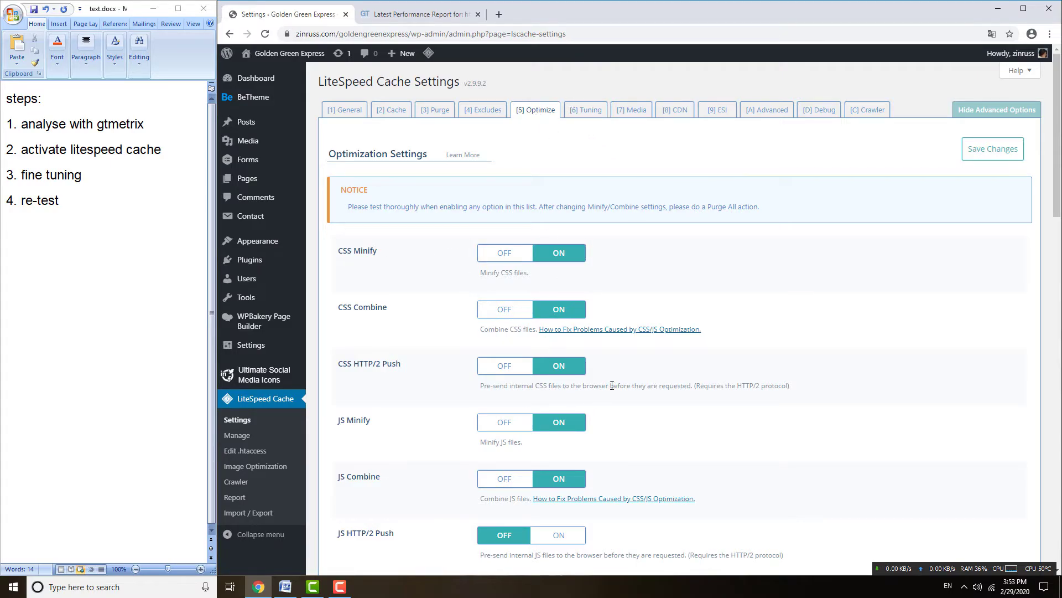
scroll(636, 384, "down", 2)
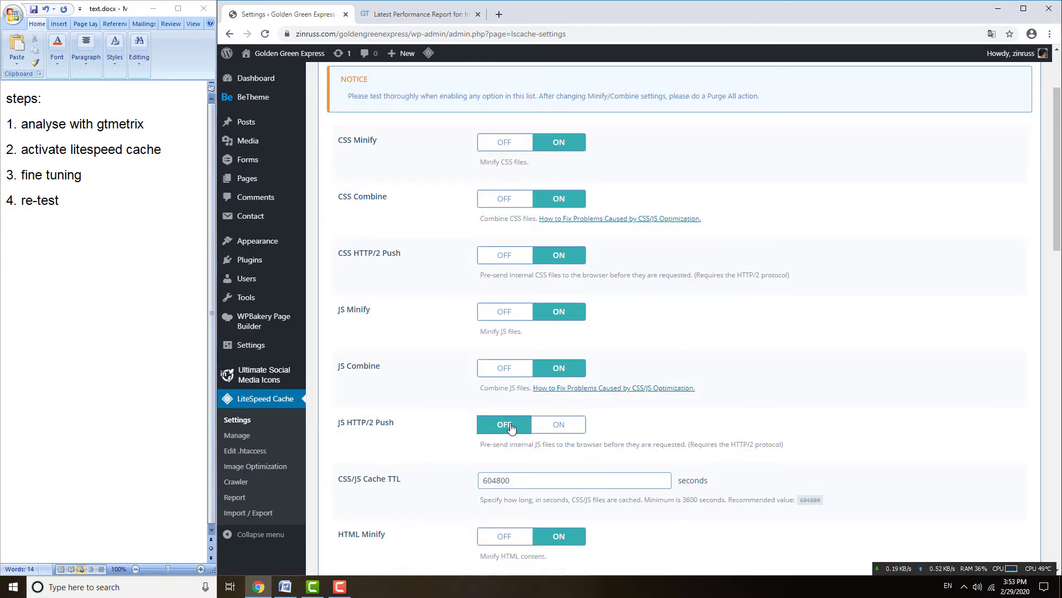
scroll(640, 408, "down", 4)
scroll(629, 256, "up", 3)
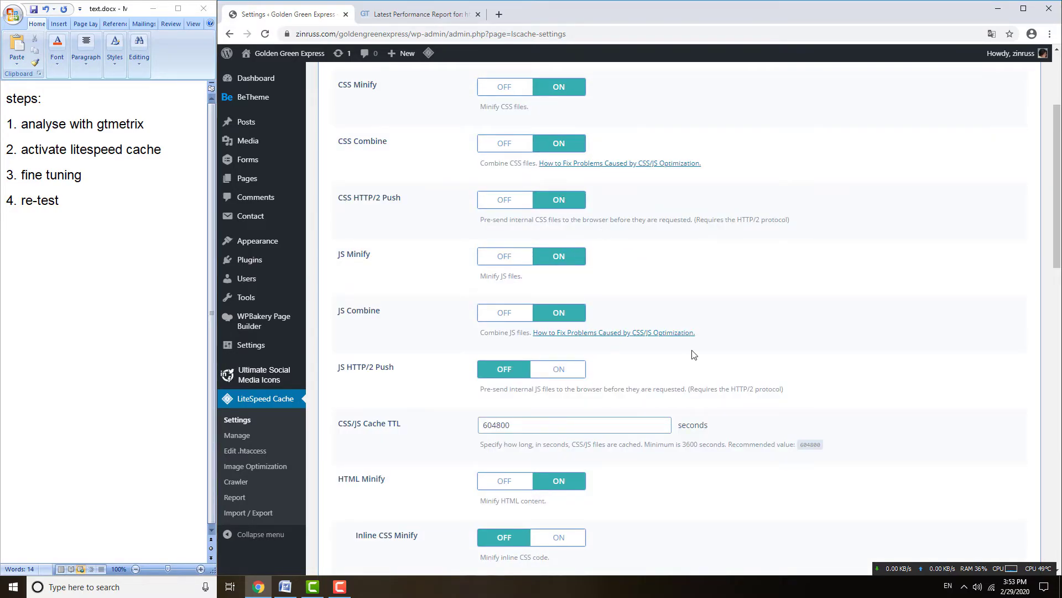
scroll(695, 354, "down", 3)
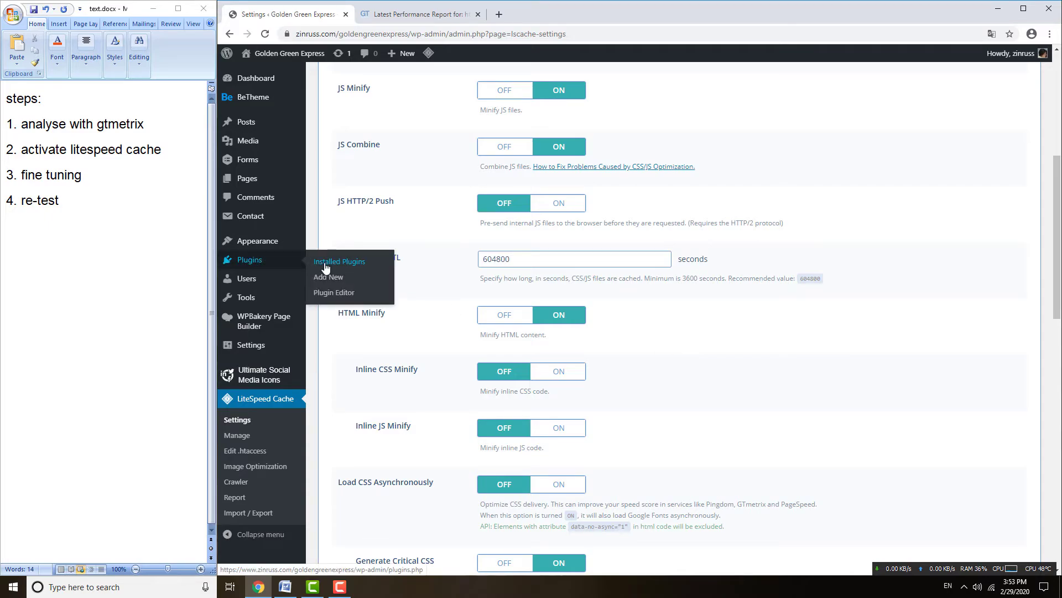
scroll(717, 319, "down", 4)
scroll(719, 320, "up", 3)
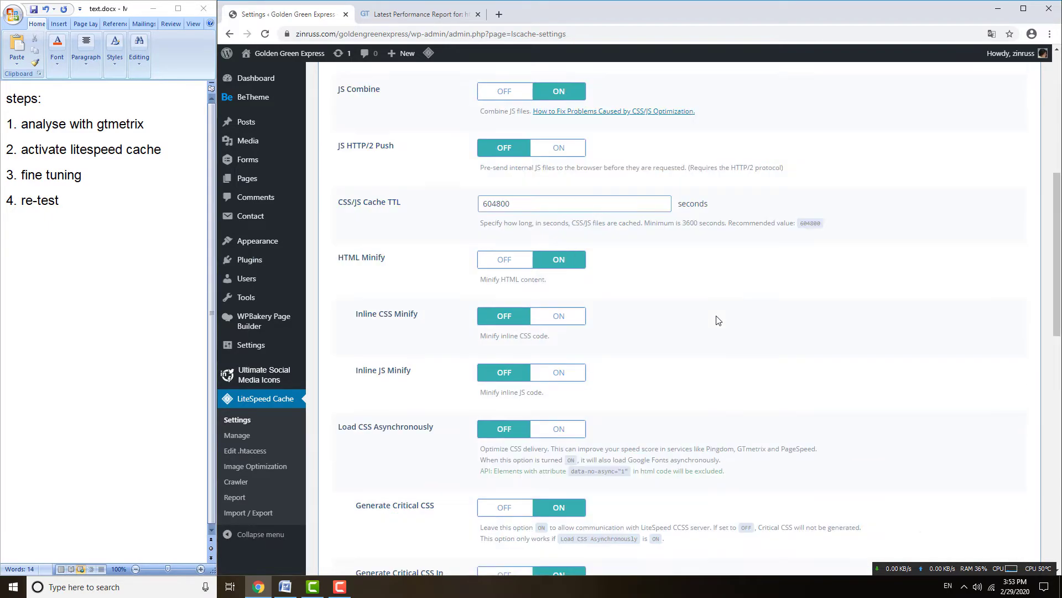
scroll(718, 320, "up", 5)
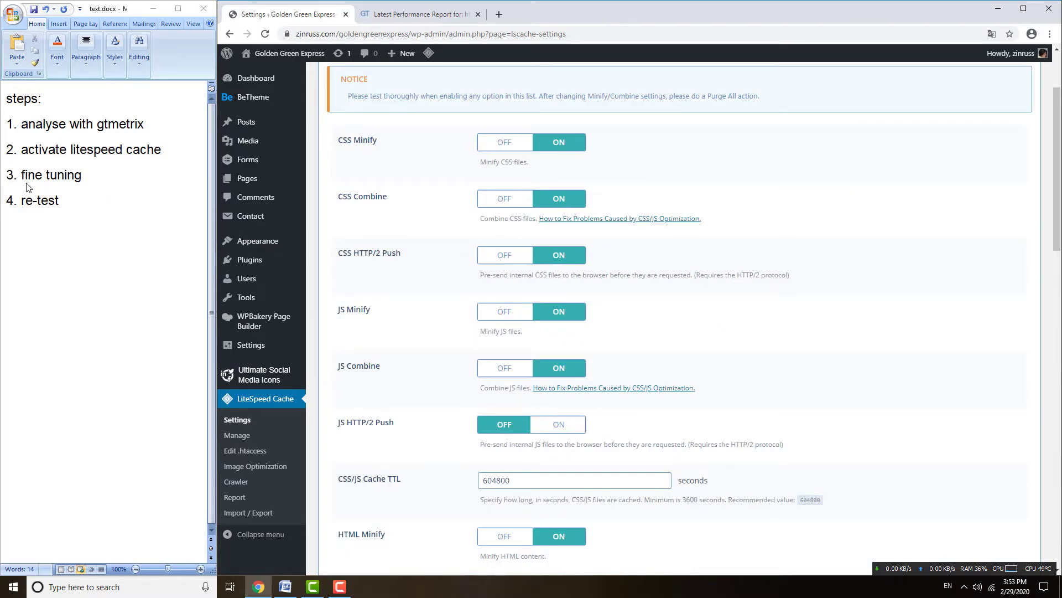
scroll(689, 263, "up", 2)
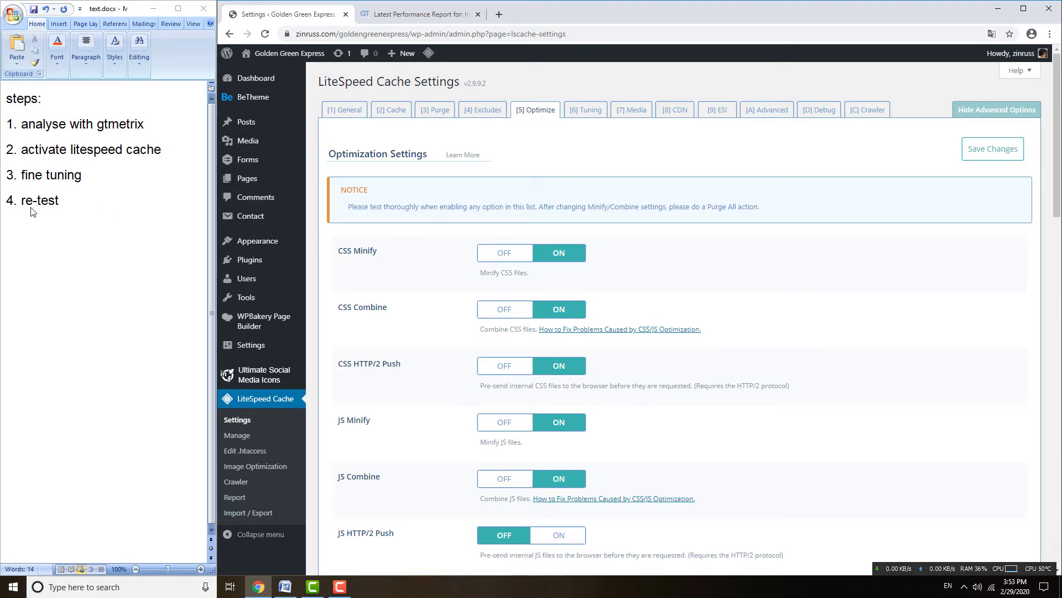
Step: Go back to the GTmetrix report and re-test the page, checking the test server region and connection during the analysis
left_click(398, 17)
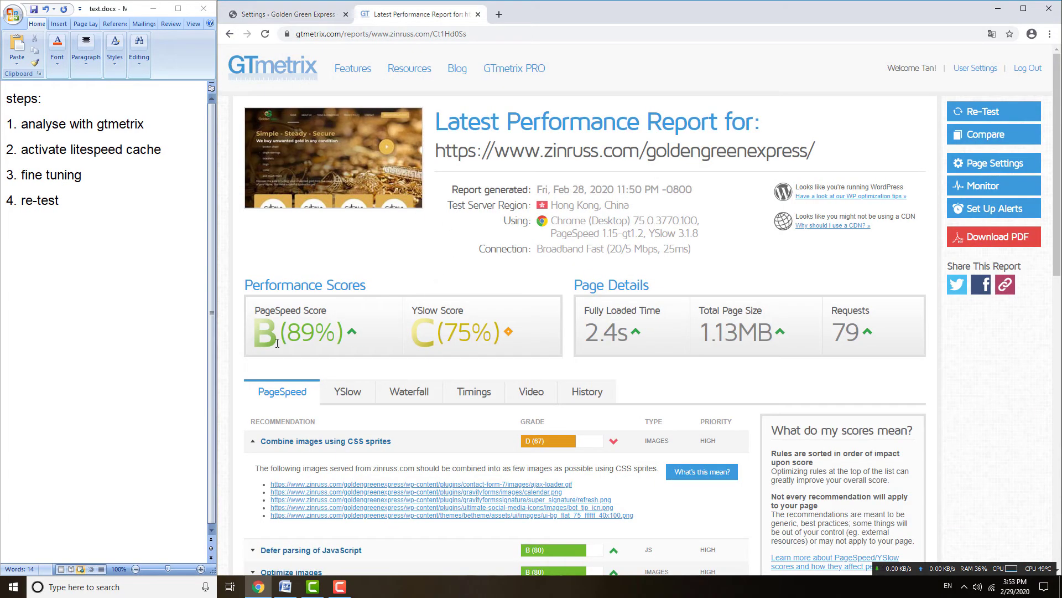
left_click_drag(291, 328, 308, 328)
left_click(293, 329)
left_click(985, 112)
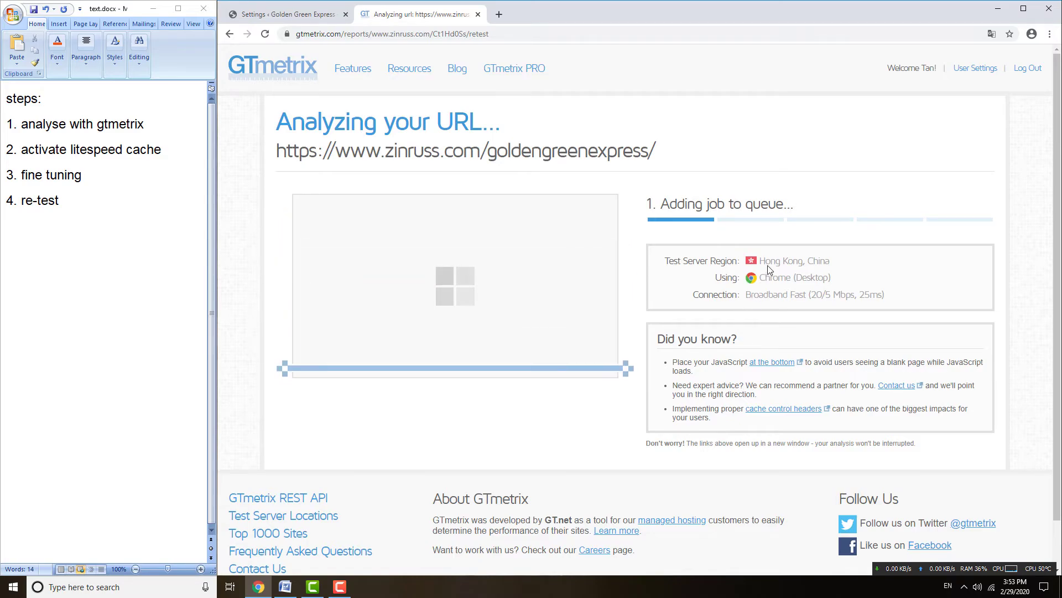
left_click_drag(759, 263, 835, 268)
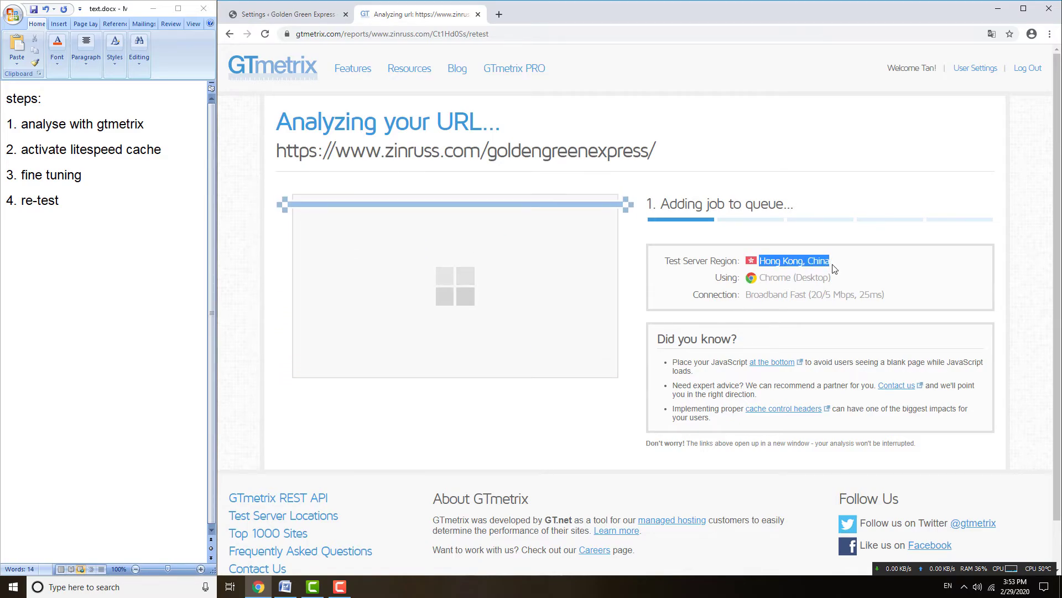
double_click(697, 295)
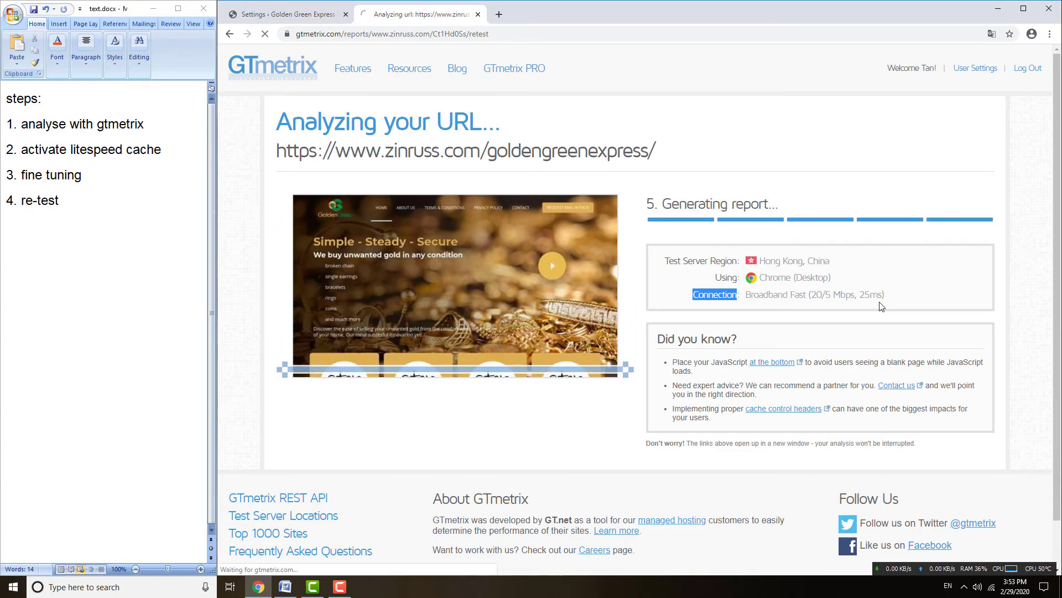
Step: Examine the new report's PageSpeed and YSlow scores, its recommendations and the fully loaded time
scroll(933, 330, "down", 1)
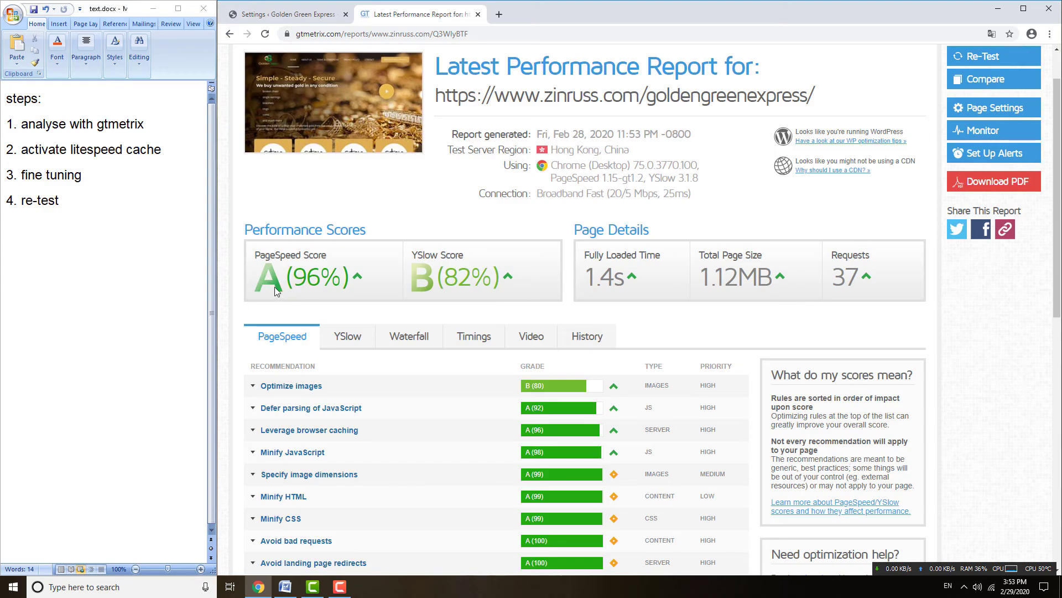
double_click(298, 275)
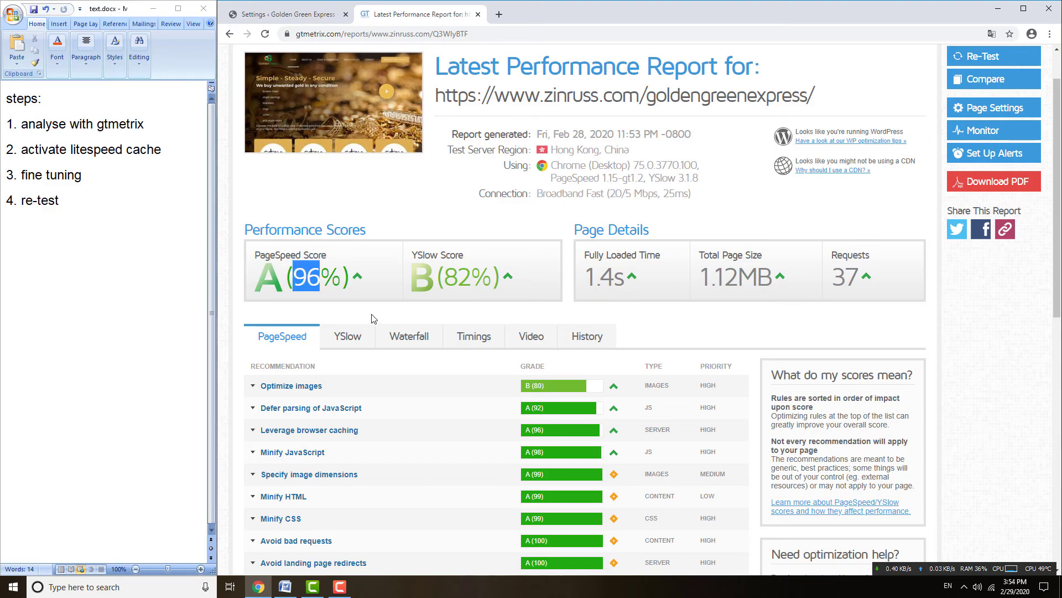
left_click_drag(447, 271, 474, 274)
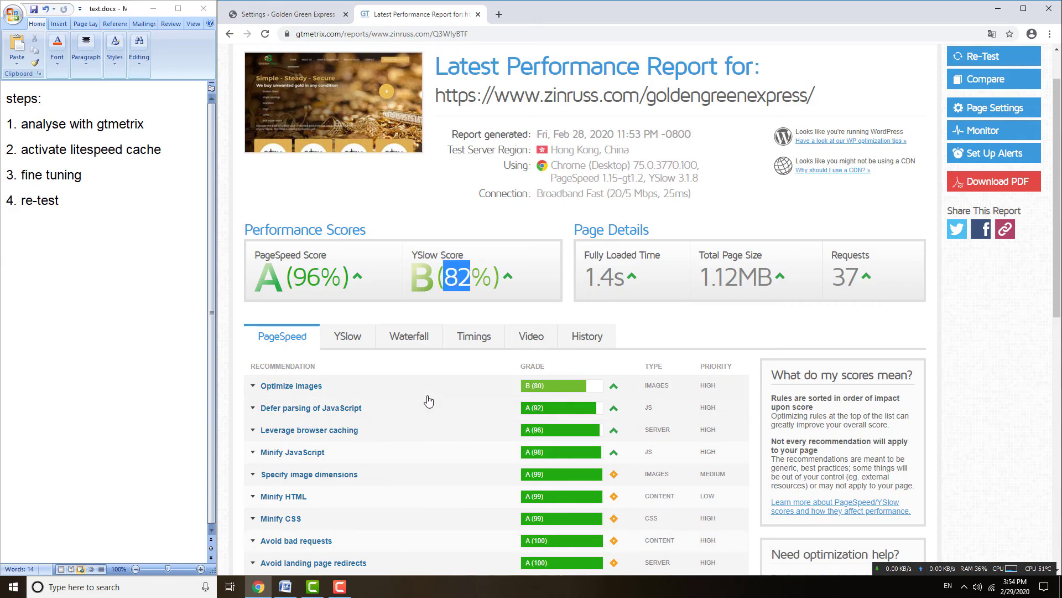
mouse_move(614, 396)
scroll(612, 386, "down", 1)
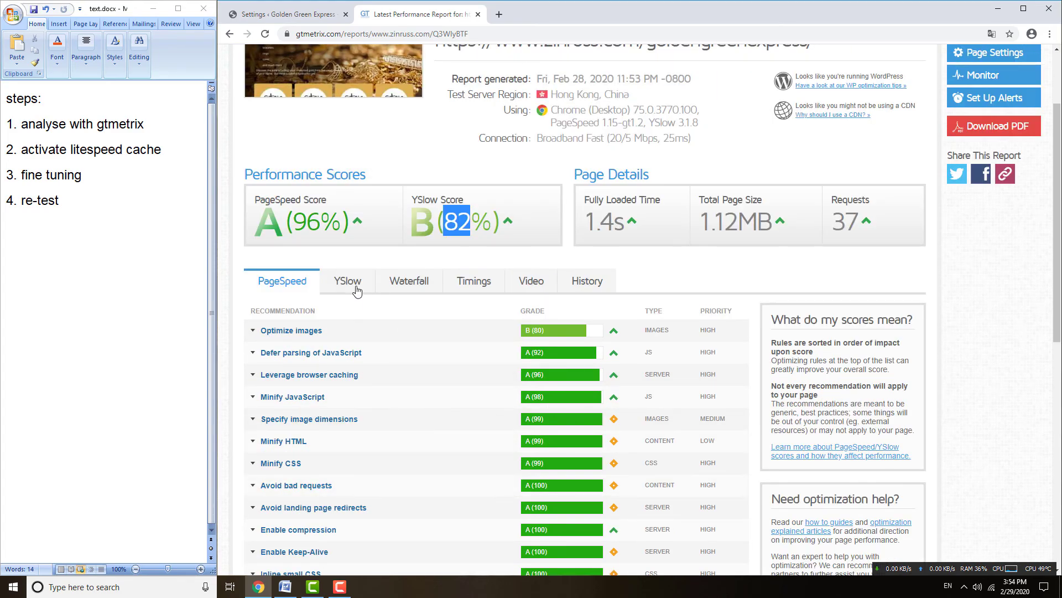
left_click(332, 287)
left_click(282, 281)
left_click_drag(587, 219, 614, 219)
scroll(834, 299, "up", 2)
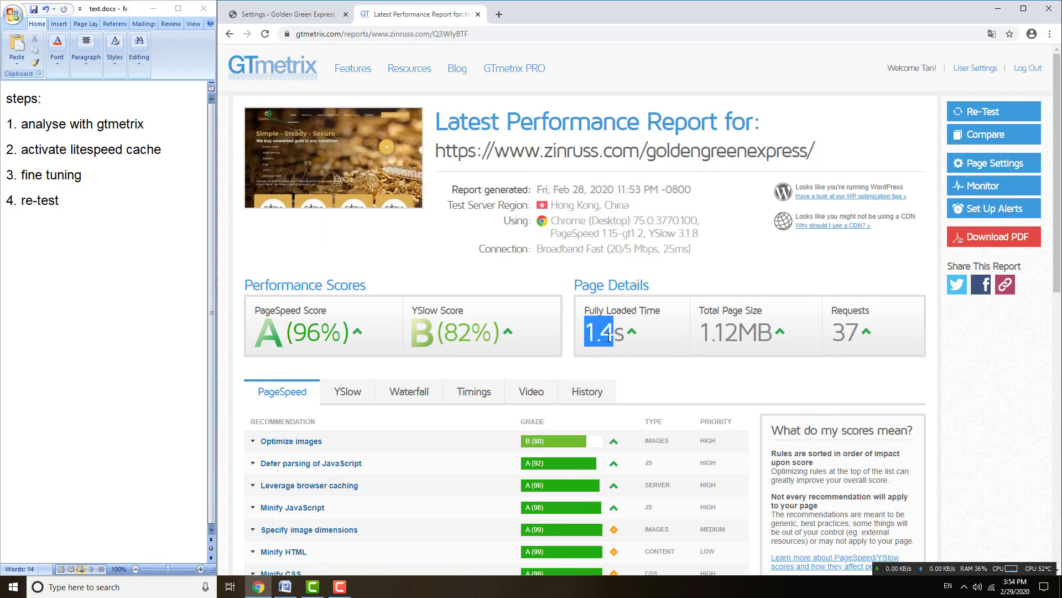